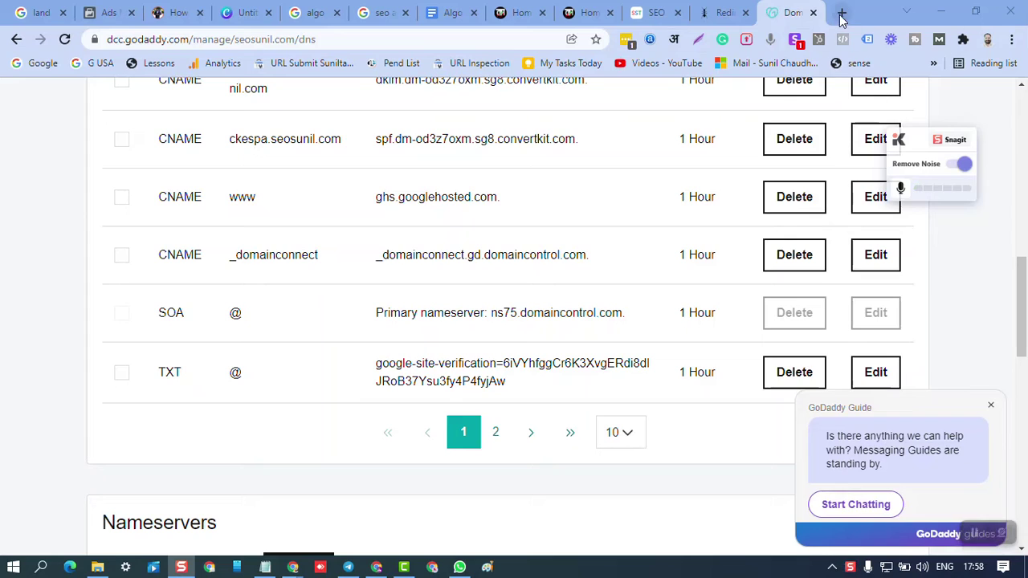
Load seosunil.com in a new tab and check the address it lands on.
{"action": "left_click", "coordinate": [840, 14]}
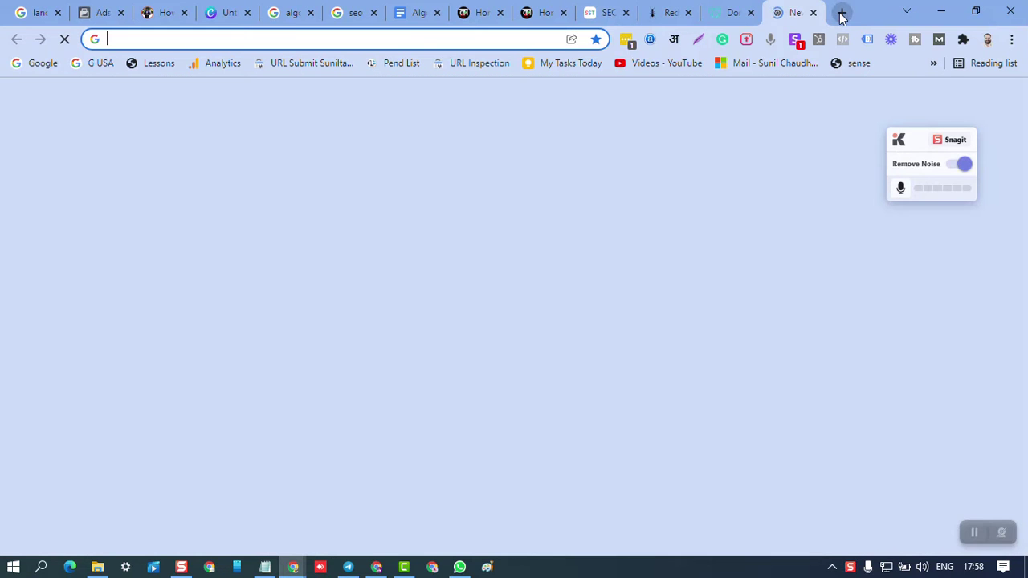
{"action": "type", "text": "seosun"}
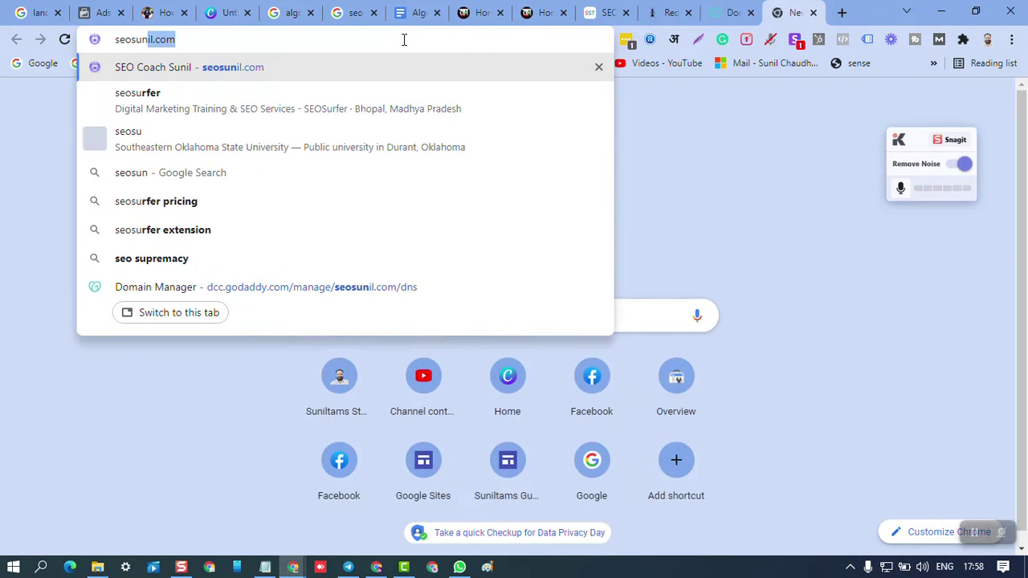
{"action": "type", "text": "il.com"}
{"action": "key", "text": "Return"}
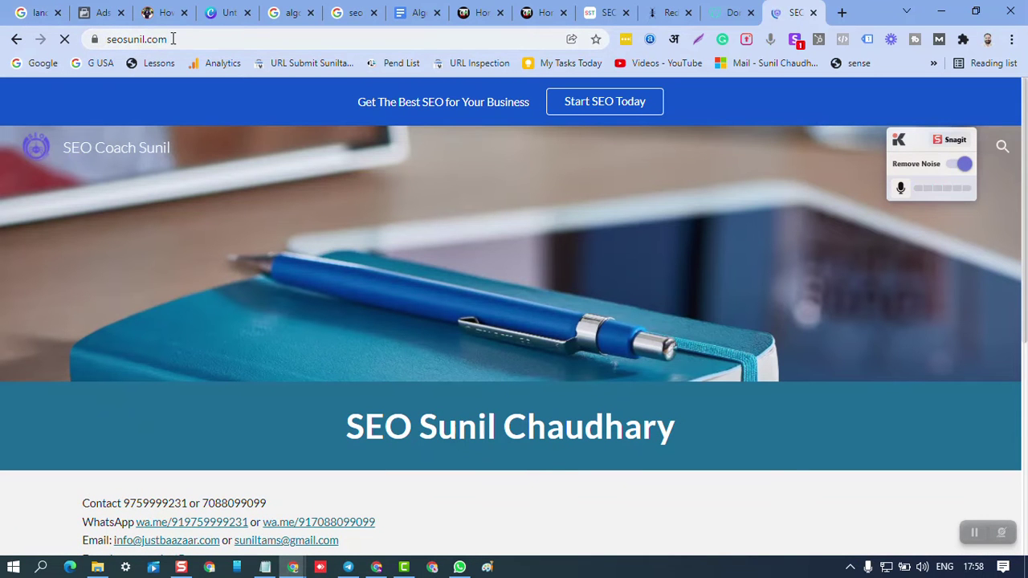
{"action": "left_click", "coordinate": [172, 39]}
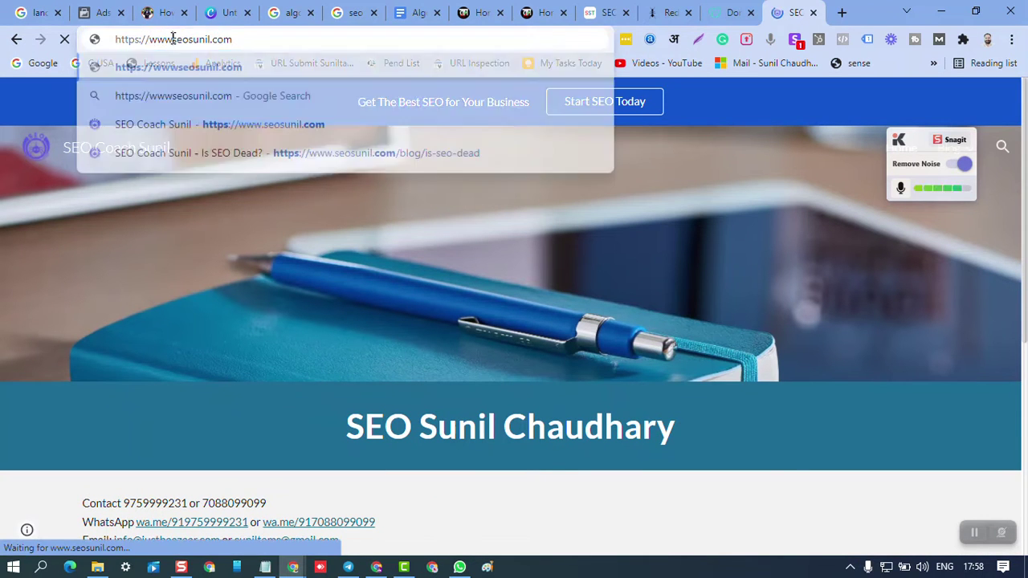
{"action": "key", "text": "BackSpace"}
{"action": "key", "text": "BackSpace"}
{"action": "key", "text": "BackSpace"}
{"action": "key", "text": "BackSpace"}
{"action": "key", "text": "BackSpace"}
{"action": "key", "text": "BackSpace"}
{"action": "key", "text": "Return"}
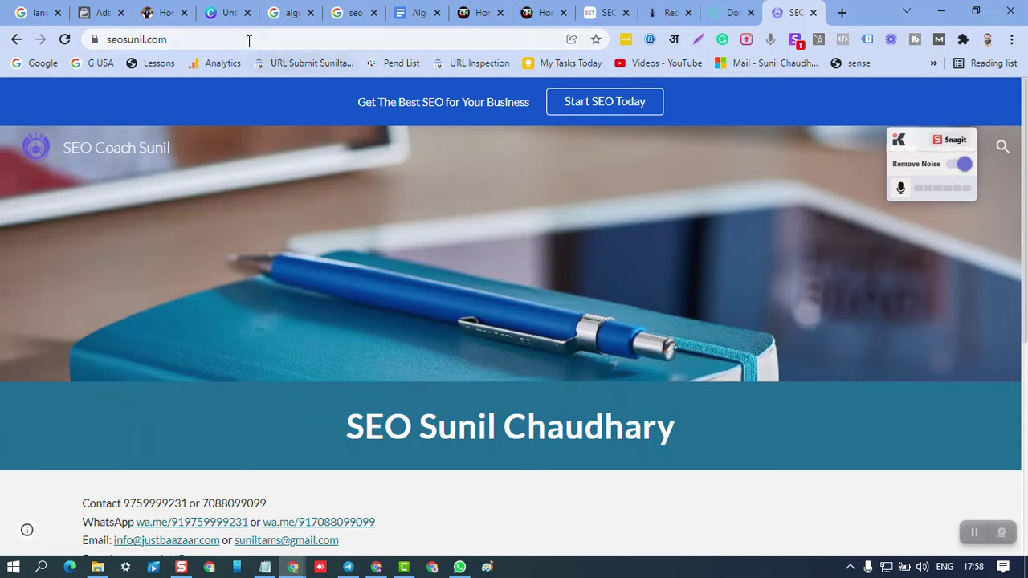
{"action": "left_click", "coordinate": [249, 41]}
{"action": "left_click", "coordinate": [250, 41]}
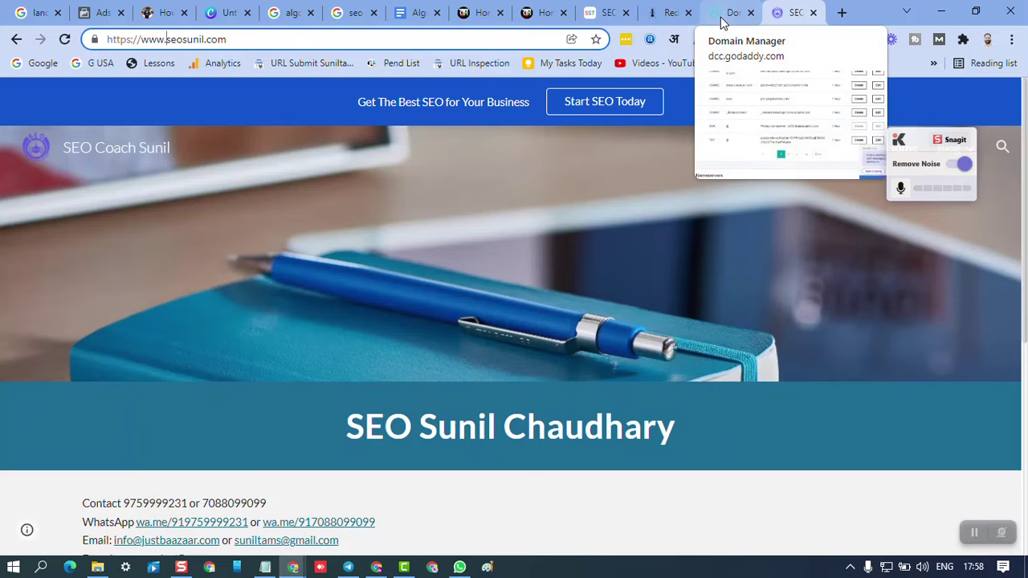
{"action": "left_click", "coordinate": [721, 22]}
{"action": "scroll", "coordinate": [502, 324], "scroll_direction": "down", "scroll_amount": 5}
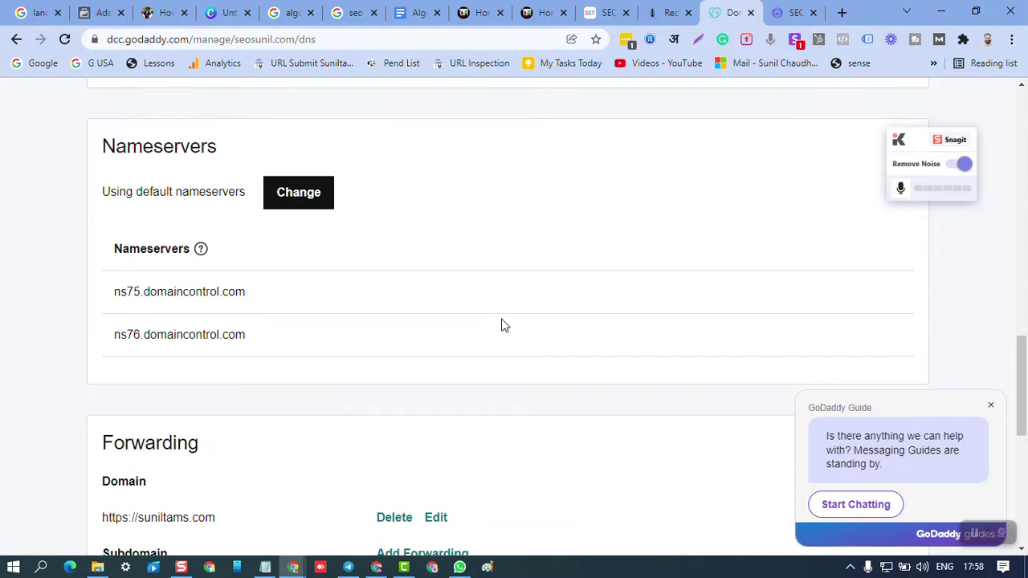
{"action": "scroll", "coordinate": [501, 338], "scroll_direction": "down", "scroll_amount": 3}
{"action": "scroll", "coordinate": [501, 338], "scroll_direction": "down", "scroll_amount": 2}
{"action": "scroll", "coordinate": [493, 366], "scroll_direction": "up", "scroll_amount": 1}
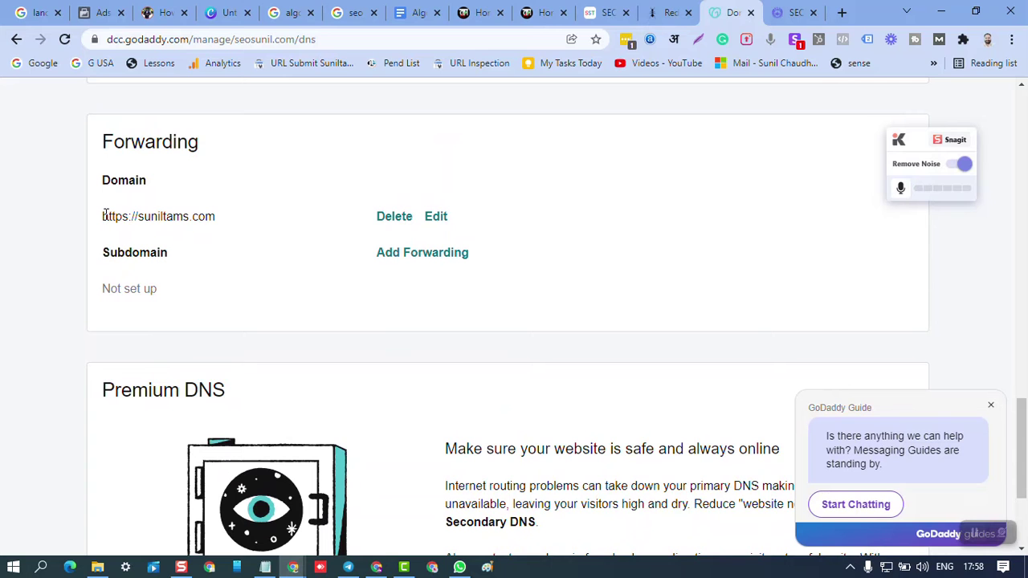
{"action": "left_click_drag", "start_coordinate": [105, 215], "coordinate": [202, 222]}
Load suniltams.com in the site tab to view the forwarding destination.
{"action": "left_click", "coordinate": [790, 12]}
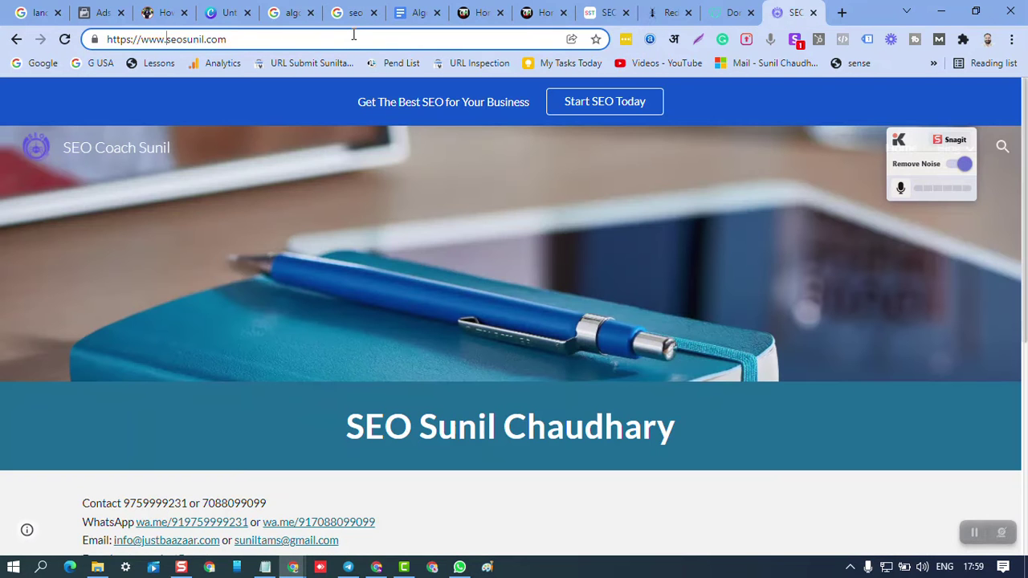
{"action": "left_click", "coordinate": [353, 36]}
{"action": "type", "text": "suniltams.com"}
{"action": "key", "text": "Return"}
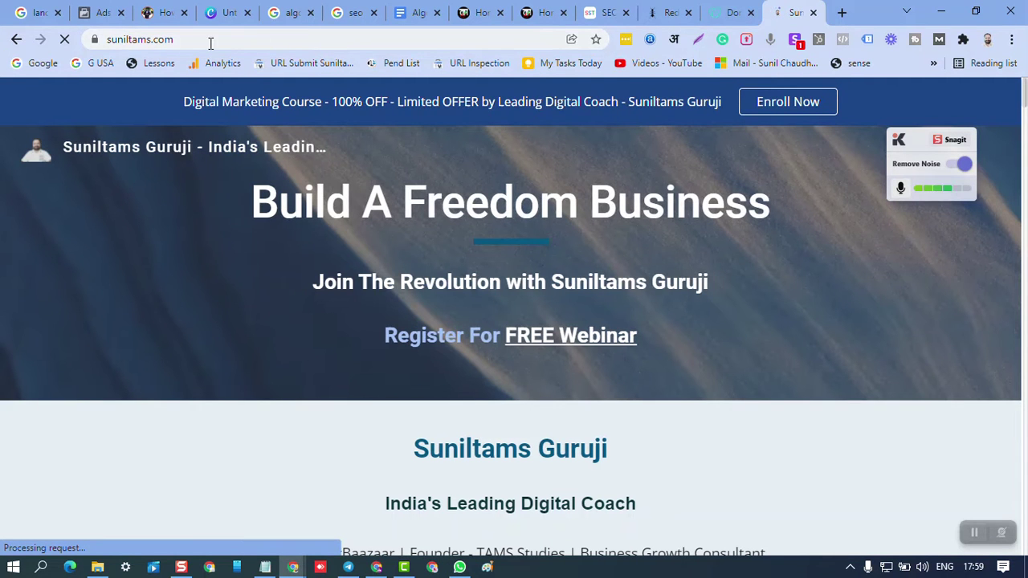
{"action": "key", "text": "ctrl+shift+Tab"}
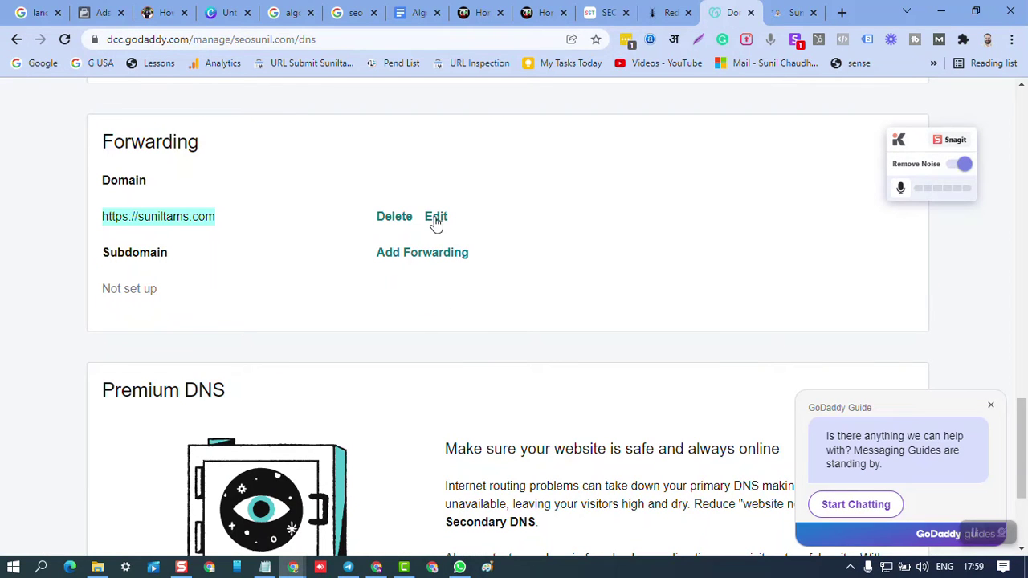
Delete the suniltams.com forwarding and dismiss the success message.
{"action": "left_click", "coordinate": [394, 217]}
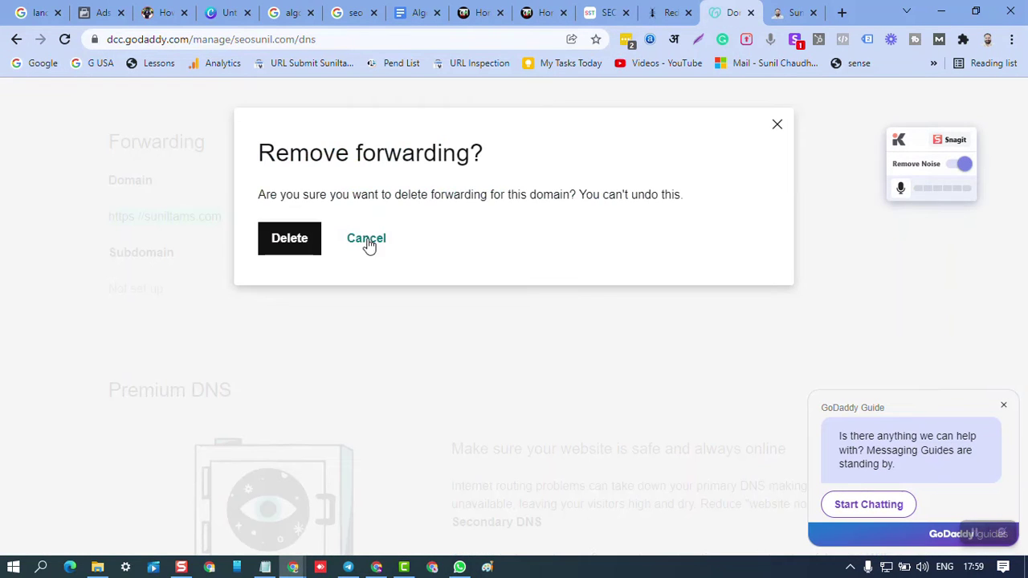
{"action": "left_click", "coordinate": [287, 239]}
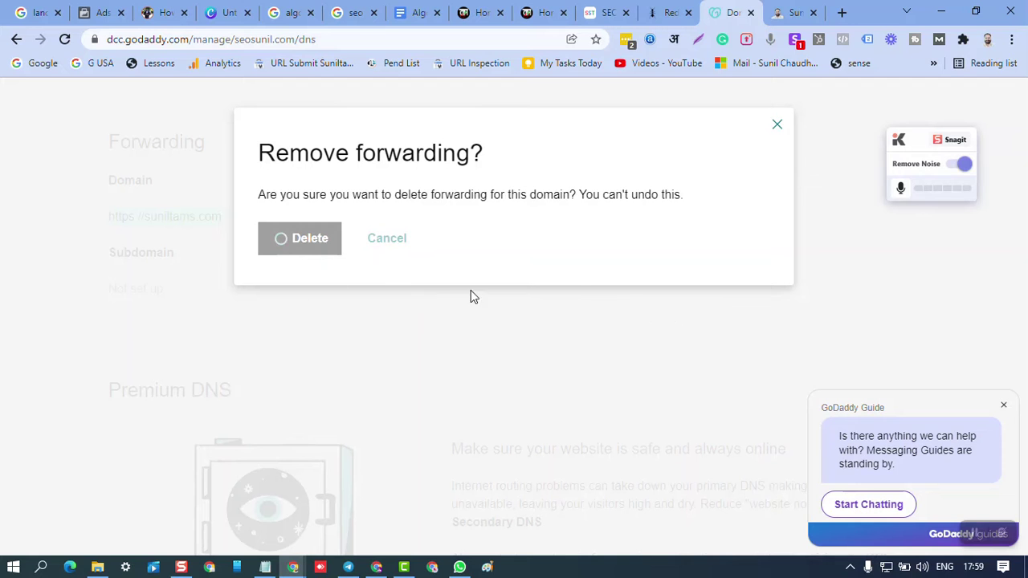
{"action": "scroll", "coordinate": [455, 351], "scroll_direction": "down", "scroll_amount": 2}
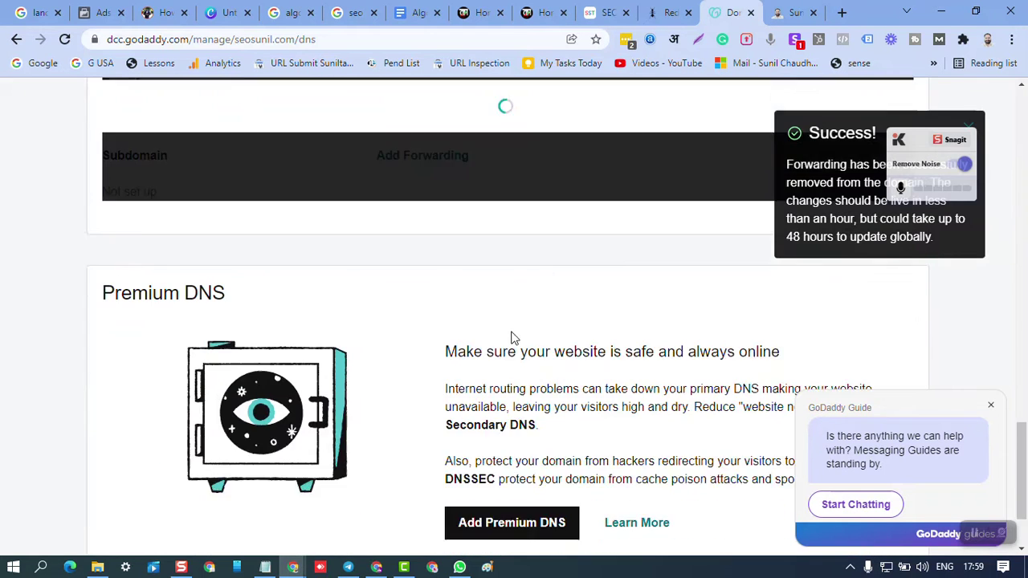
{"action": "scroll", "coordinate": [511, 337], "scroll_direction": "down", "scroll_amount": 2}
{"action": "scroll", "coordinate": [592, 399], "scroll_direction": "up", "scroll_amount": 5}
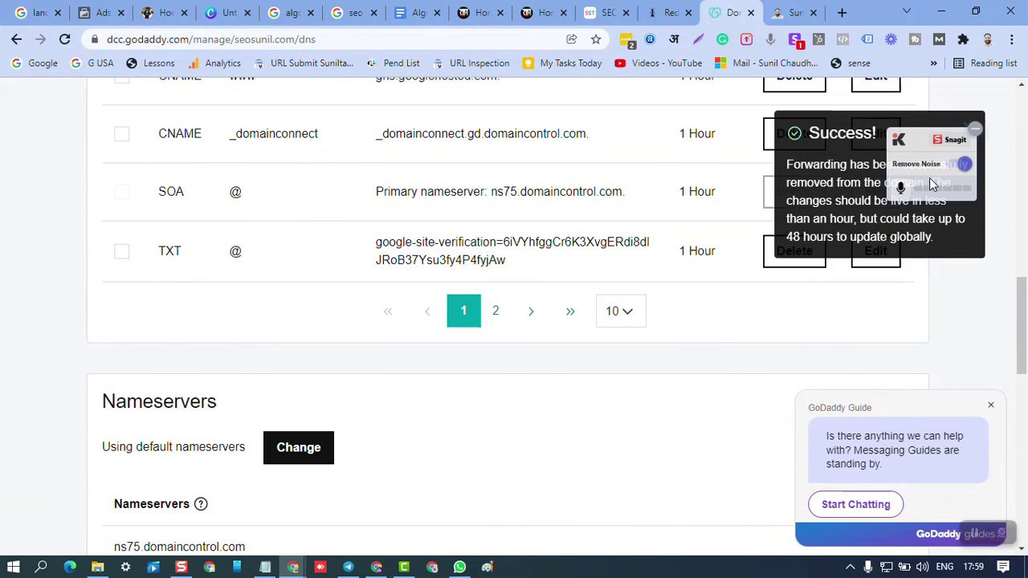
{"action": "scroll", "coordinate": [603, 361], "scroll_direction": "up", "scroll_amount": 1}
{"action": "scroll", "coordinate": [608, 365], "scroll_direction": "up", "scroll_amount": 8}
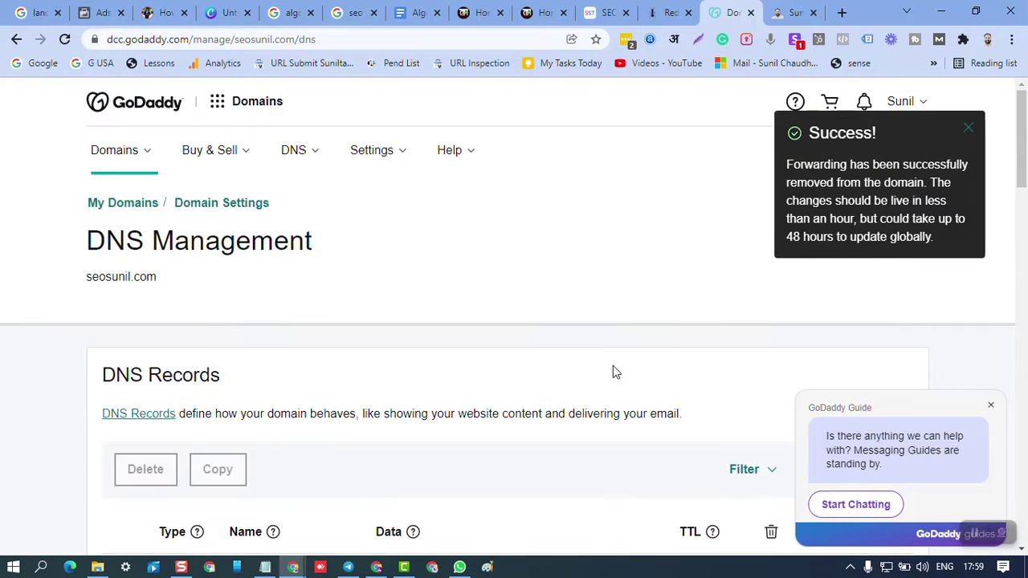
{"action": "left_click", "coordinate": [969, 129]}
Go to My Products from the account menu and browse the domain list.
{"action": "left_click", "coordinate": [903, 104]}
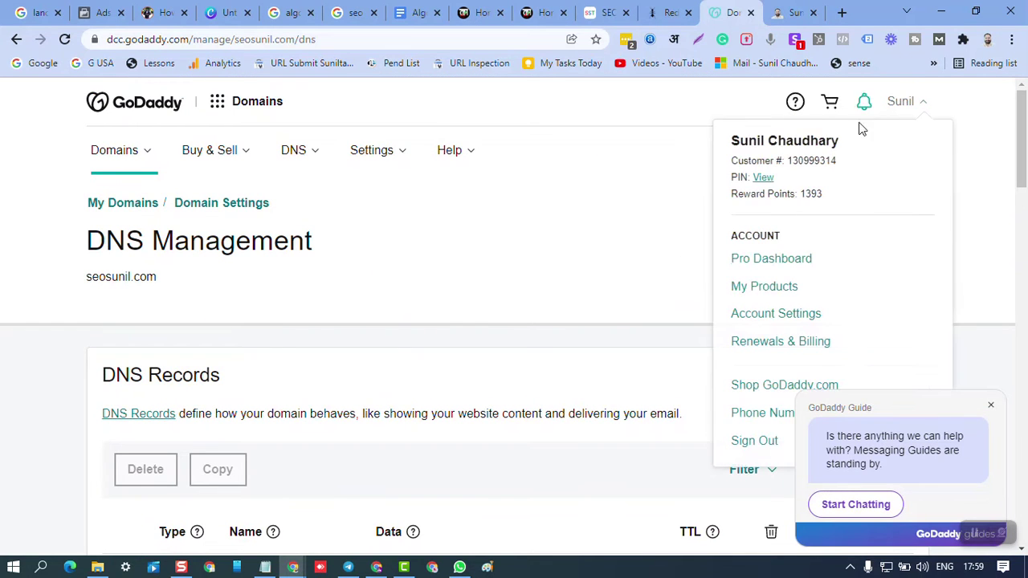
{"action": "left_click", "coordinate": [762, 286]}
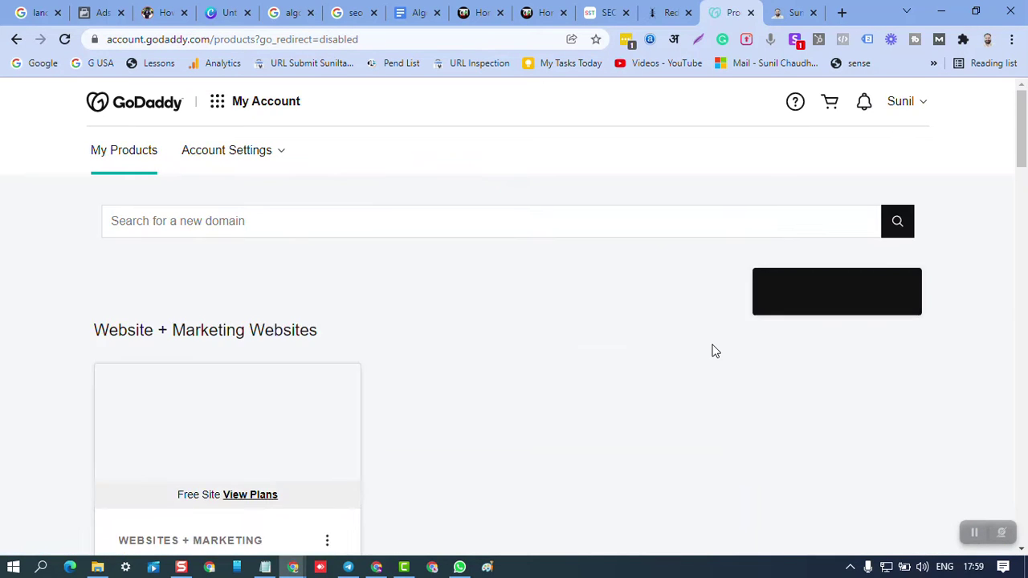
{"action": "scroll", "coordinate": [699, 353], "scroll_direction": "down", "scroll_amount": 2}
{"action": "scroll", "coordinate": [634, 363], "scroll_direction": "down", "scroll_amount": 6}
{"action": "scroll", "coordinate": [580, 366], "scroll_direction": "down", "scroll_amount": 5}
{"action": "scroll", "coordinate": [580, 365], "scroll_direction": "down", "scroll_amount": 4}
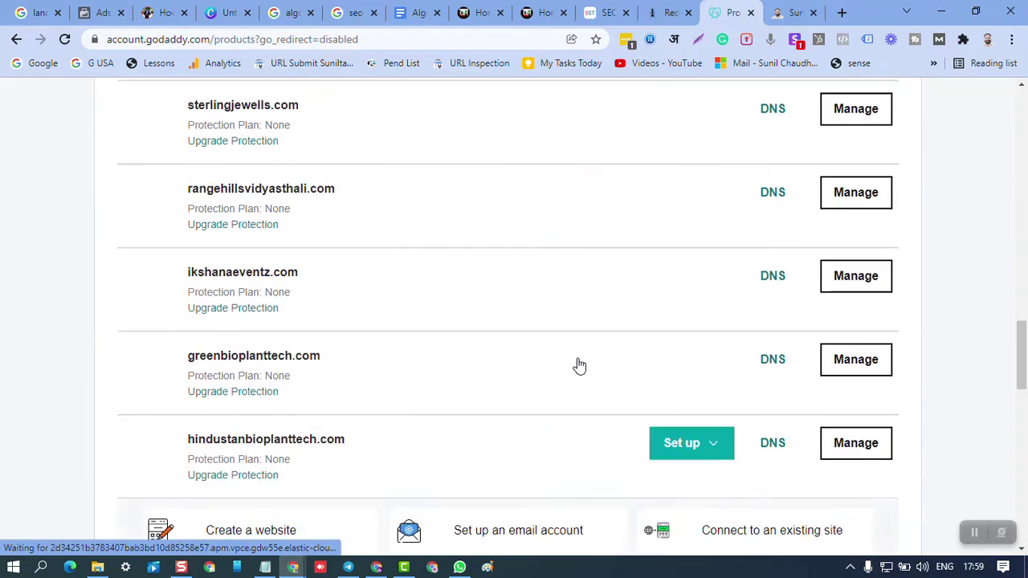
{"action": "scroll", "coordinate": [579, 365], "scroll_direction": "down", "scroll_amount": 1}
{"action": "scroll", "coordinate": [579, 365], "scroll_direction": "down", "scroll_amount": 4}
Expand the list with Show more and highlight the seosunil.com entry.
{"action": "scroll", "coordinate": [580, 365], "scroll_direction": "up", "scroll_amount": 4}
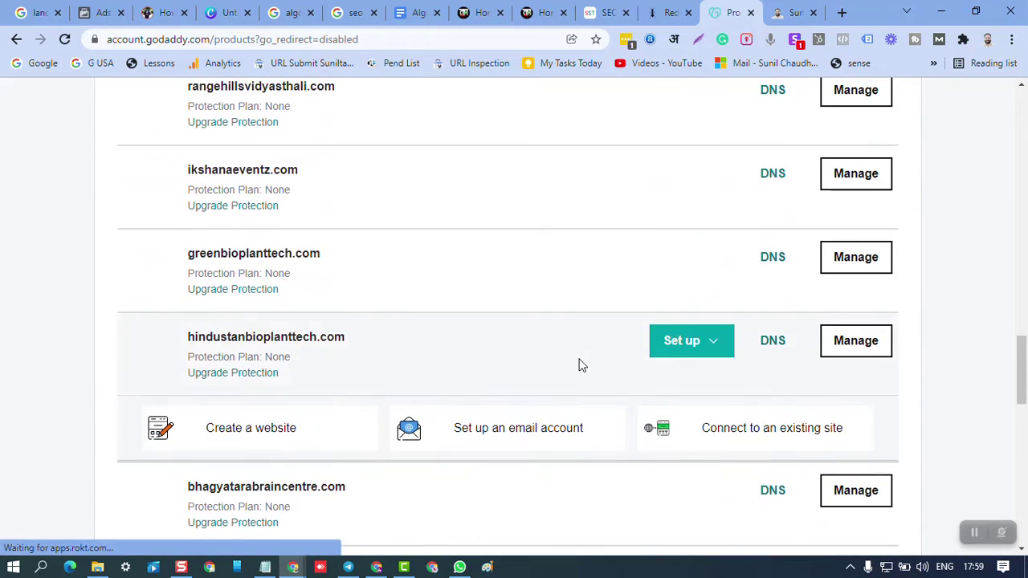
{"action": "scroll", "coordinate": [580, 366], "scroll_direction": "up", "scroll_amount": 3}
{"action": "scroll", "coordinate": [579, 365], "scroll_direction": "up", "scroll_amount": 3}
{"action": "scroll", "coordinate": [582, 365], "scroll_direction": "down", "scroll_amount": 1}
{"action": "scroll", "coordinate": [580, 366], "scroll_direction": "down", "scroll_amount": 5}
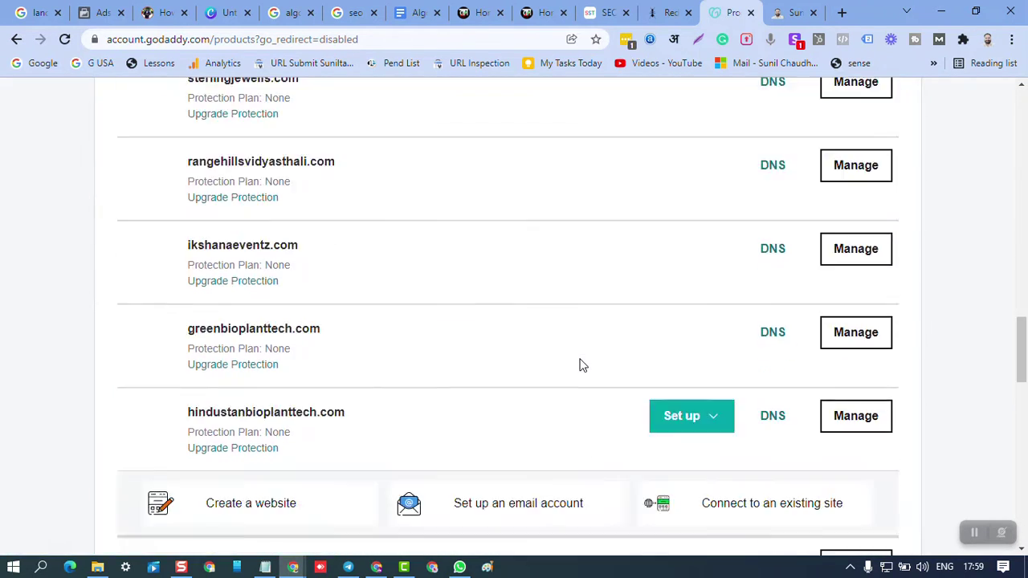
{"action": "scroll", "coordinate": [580, 366], "scroll_direction": "down", "scroll_amount": 5}
{"action": "scroll", "coordinate": [578, 369], "scroll_direction": "down", "scroll_amount": 1}
{"action": "left_click", "coordinate": [535, 455]}
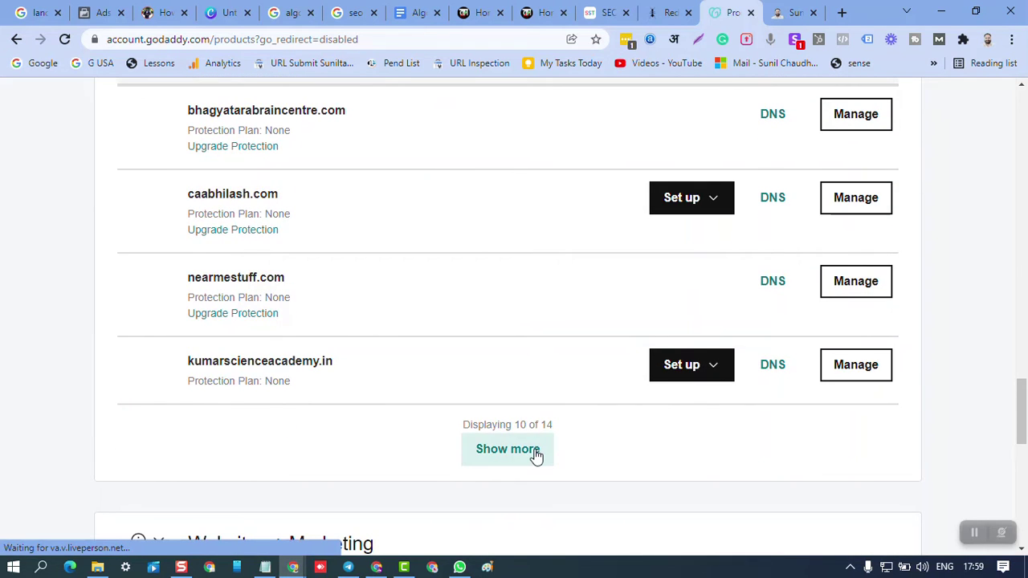
{"action": "scroll", "coordinate": [527, 371], "scroll_direction": "down", "scroll_amount": 3}
{"action": "scroll", "coordinate": [538, 249], "scroll_direction": "down", "scroll_amount": 2}
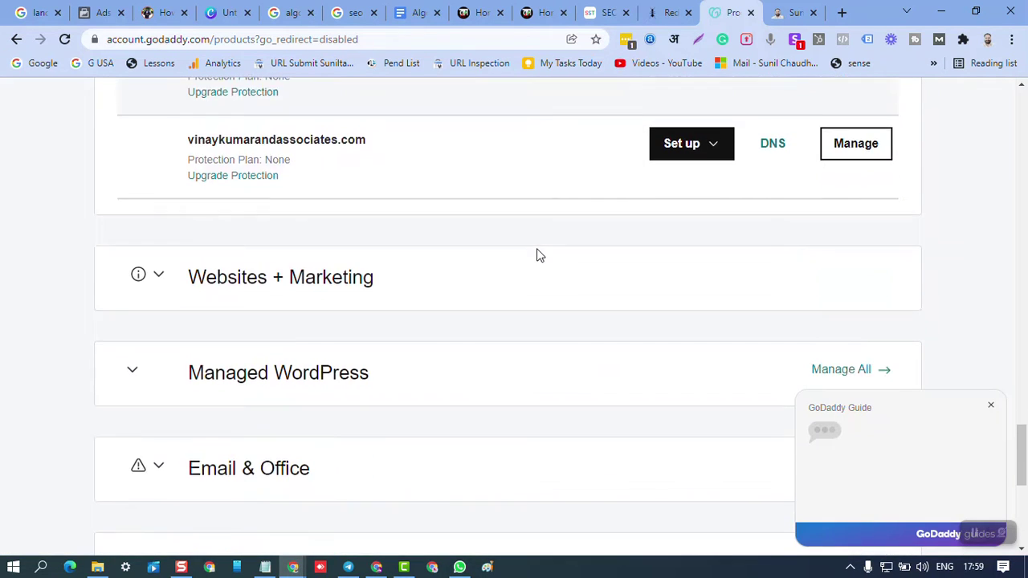
{"action": "scroll", "coordinate": [538, 256], "scroll_direction": "up", "scroll_amount": 3}
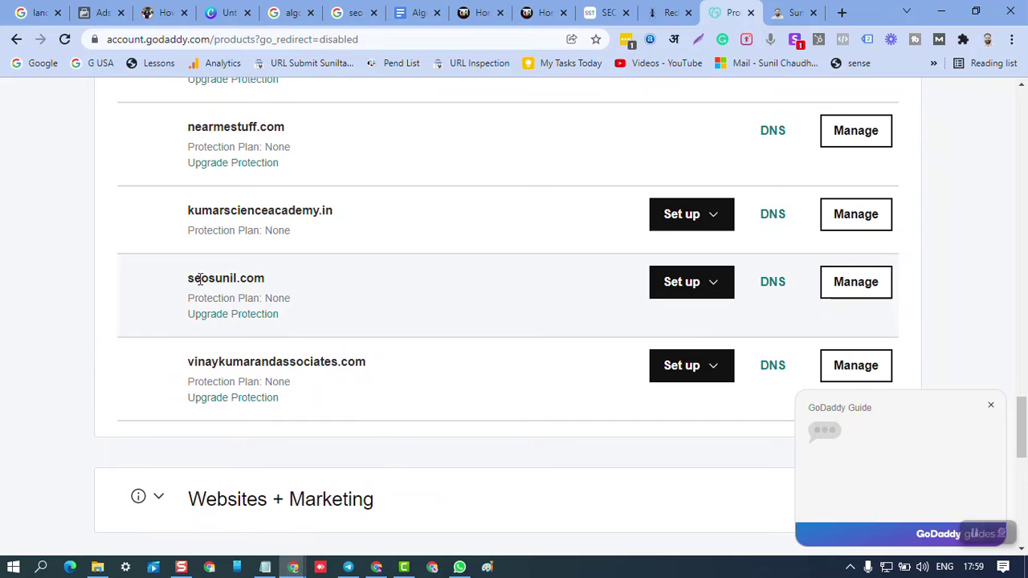
{"action": "left_click_drag", "start_coordinate": [188, 279], "coordinate": [264, 279]}
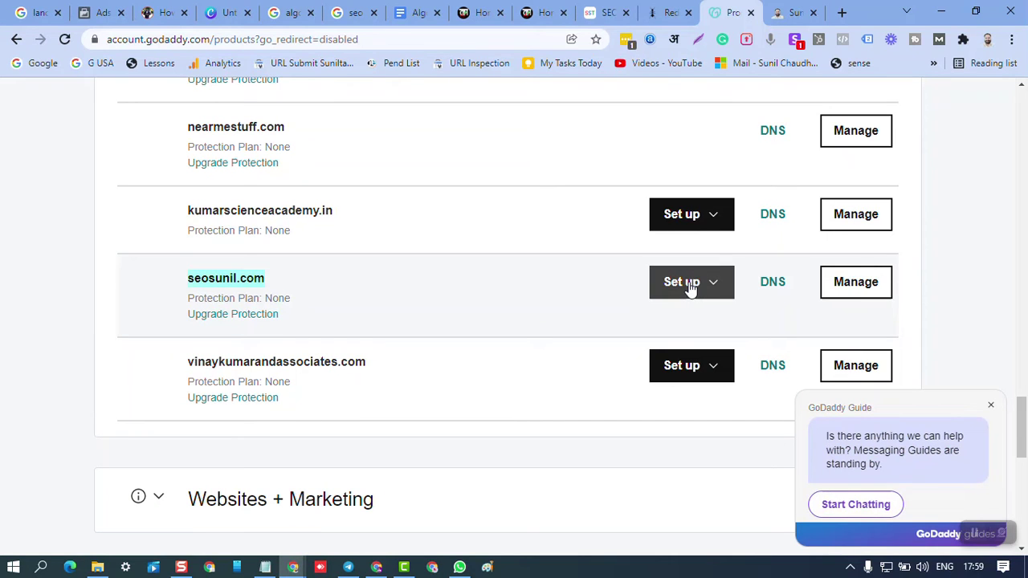
Open the seosunil.com domain settings and scroll through them.
{"action": "left_click", "coordinate": [862, 289]}
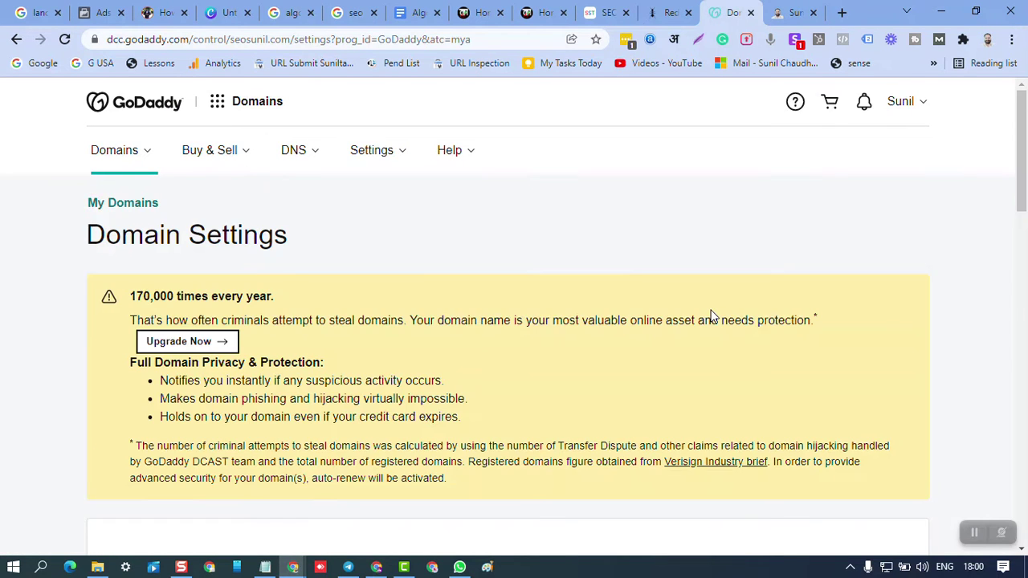
{"action": "scroll", "coordinate": [542, 363], "scroll_direction": "down", "scroll_amount": 5}
{"action": "scroll", "coordinate": [541, 363], "scroll_direction": "down", "scroll_amount": 5}
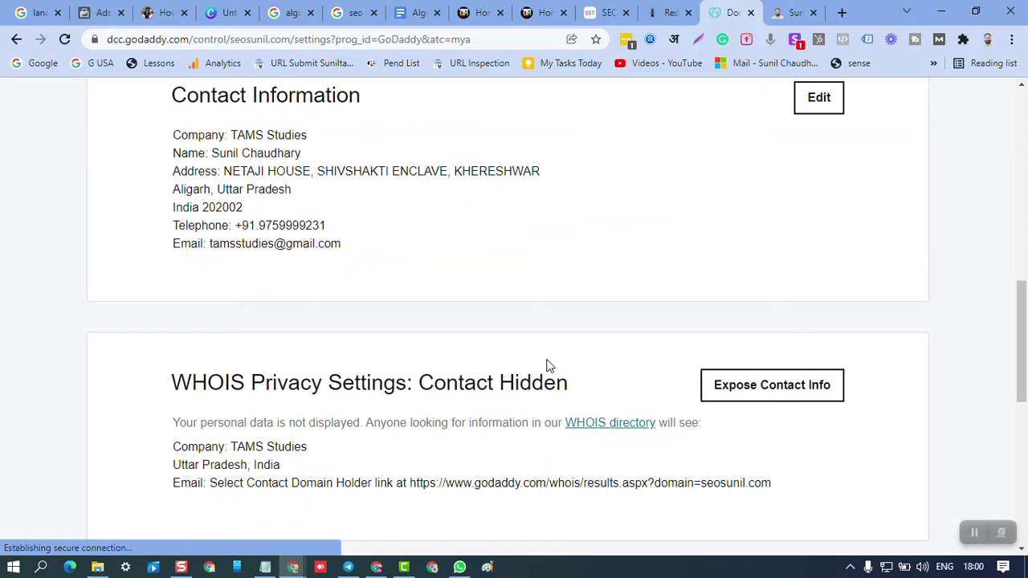
{"action": "scroll", "coordinate": [546, 363], "scroll_direction": "up", "scroll_amount": 5}
{"action": "scroll", "coordinate": [546, 363], "scroll_direction": "down", "scroll_amount": 5}
{"action": "scroll", "coordinate": [547, 362], "scroll_direction": "down", "scroll_amount": 5}
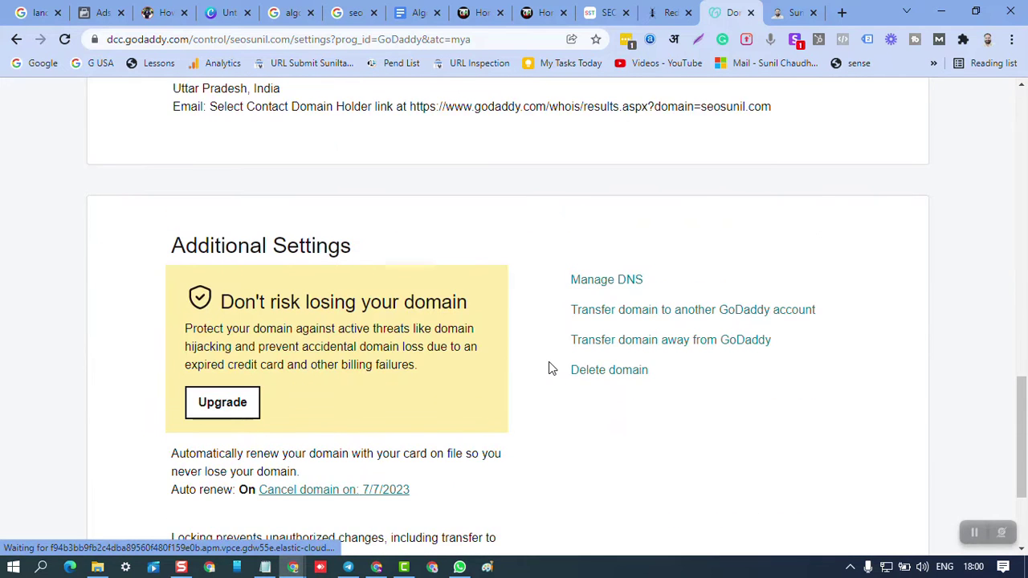
{"action": "scroll", "coordinate": [552, 368], "scroll_direction": "down", "scroll_amount": 2}
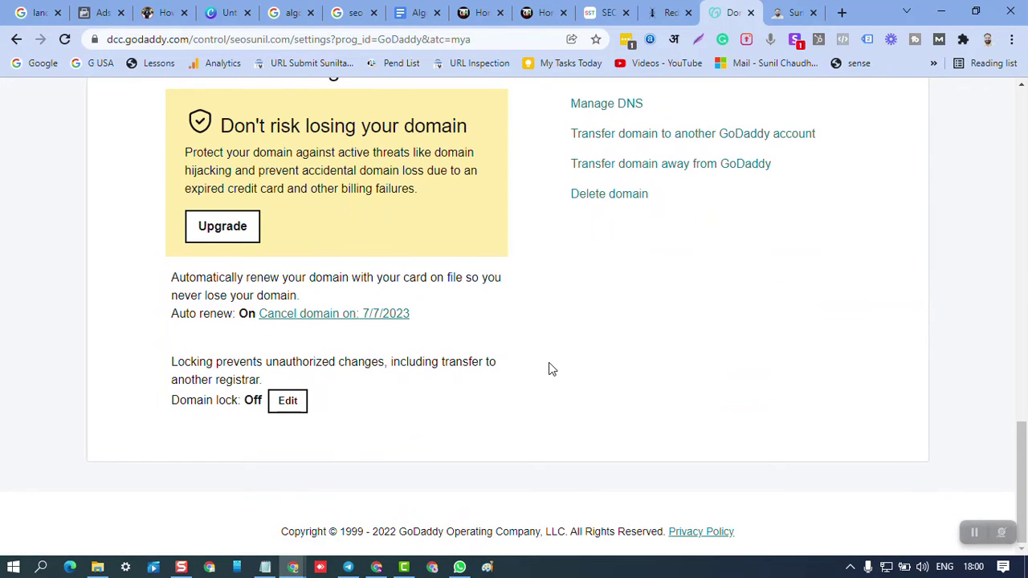
Return to the seosunil.com overview card and choose Use My Domain.
{"action": "scroll", "coordinate": [552, 368], "scroll_direction": "up", "scroll_amount": 10}
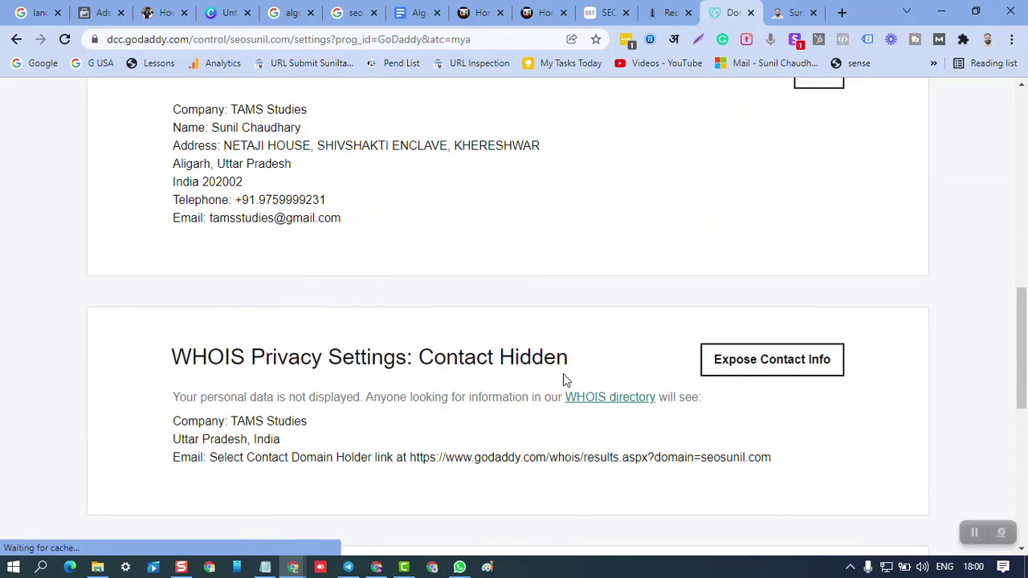
{"action": "scroll", "coordinate": [563, 373], "scroll_direction": "up", "scroll_amount": 4}
{"action": "scroll", "coordinate": [563, 373], "scroll_direction": "up", "scroll_amount": 1}
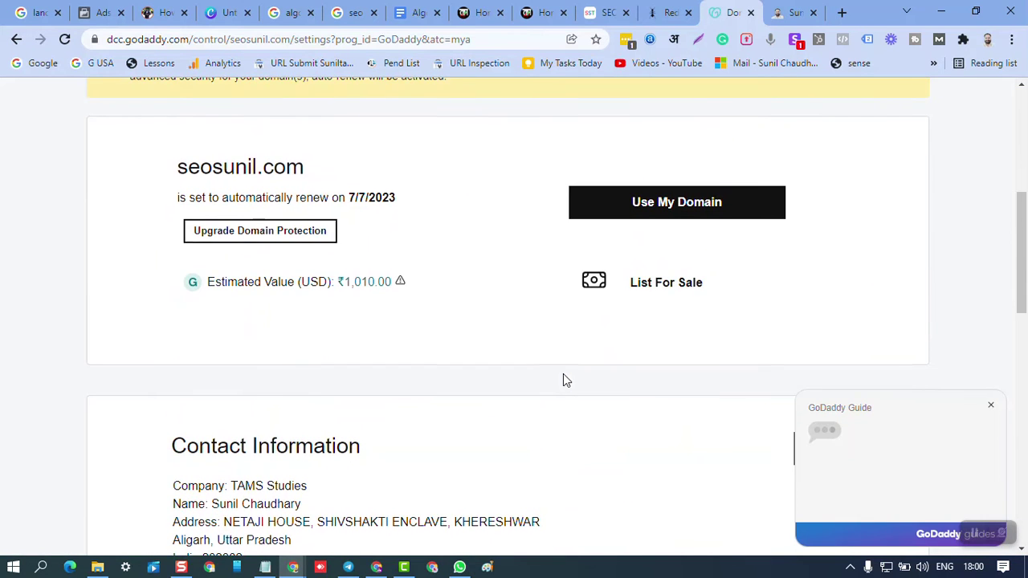
{"action": "scroll", "coordinate": [563, 374], "scroll_direction": "up", "scroll_amount": 4}
{"action": "scroll", "coordinate": [563, 373], "scroll_direction": "up", "scroll_amount": 1}
{"action": "scroll", "coordinate": [500, 390], "scroll_direction": "down", "scroll_amount": 6}
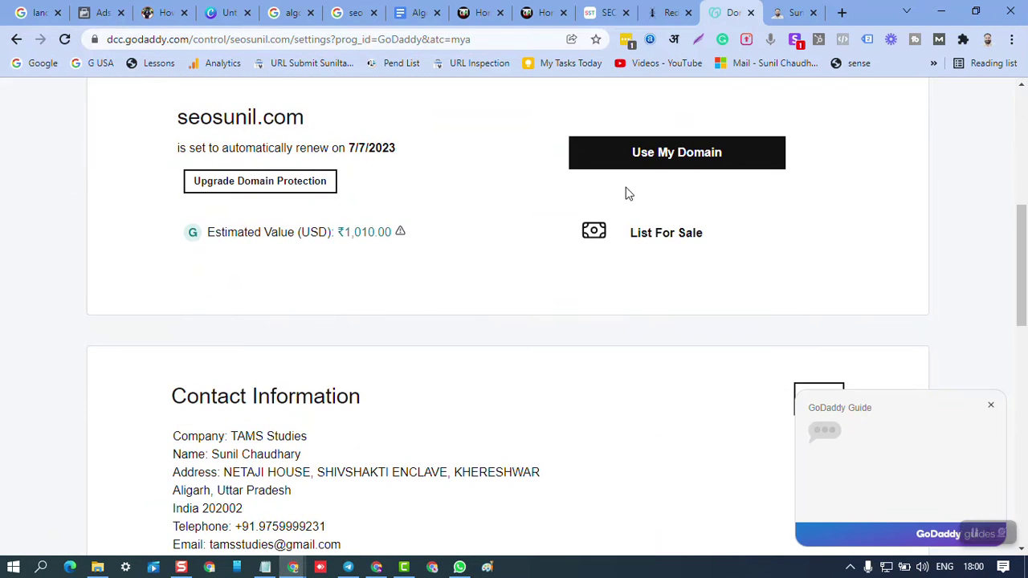
{"action": "left_click", "coordinate": [677, 160]}
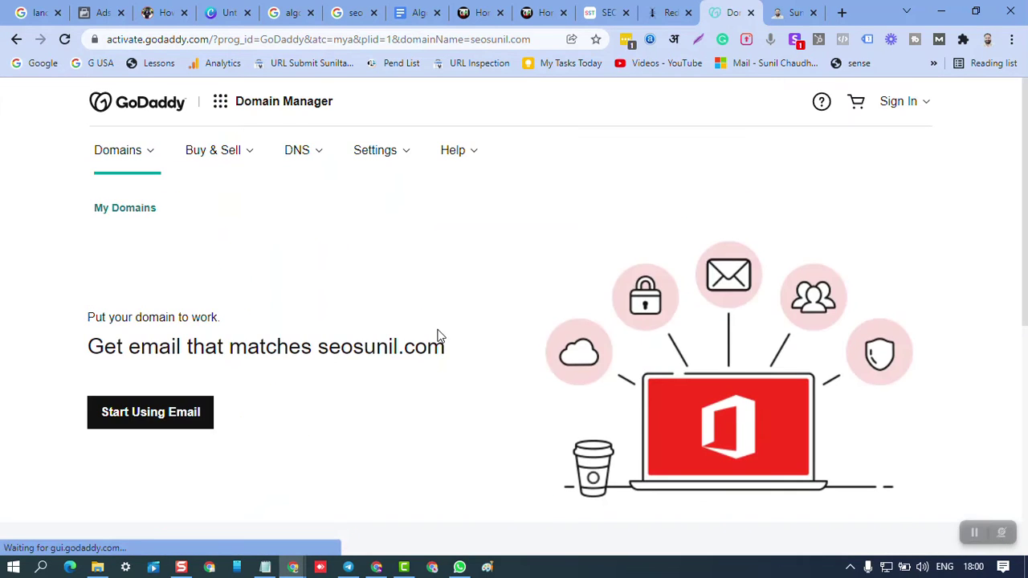
{"action": "scroll", "coordinate": [438, 335], "scroll_direction": "down", "scroll_amount": 4}
{"action": "scroll", "coordinate": [436, 337], "scroll_direction": "down", "scroll_amount": 2}
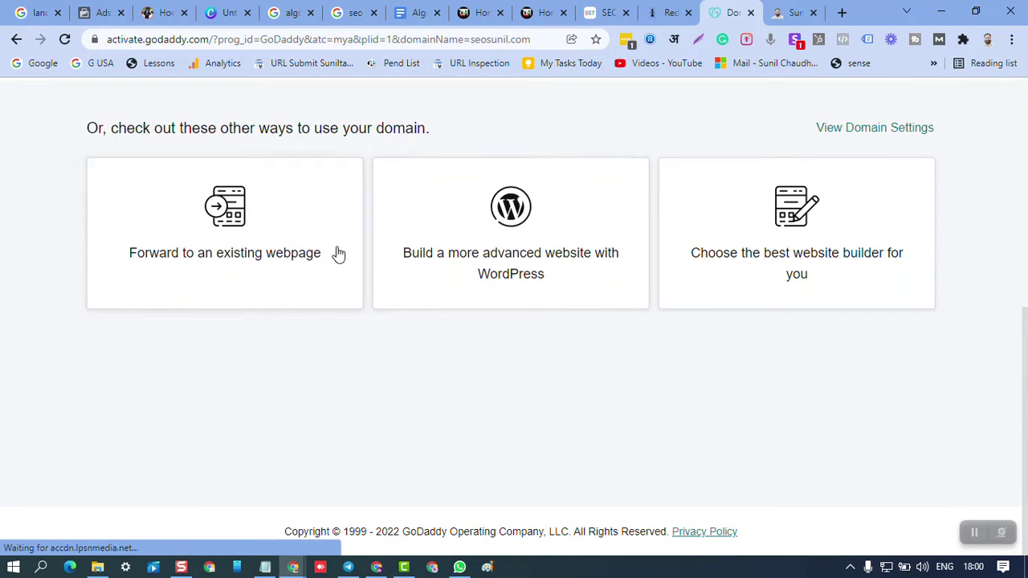
{"action": "left_click", "coordinate": [215, 217]}
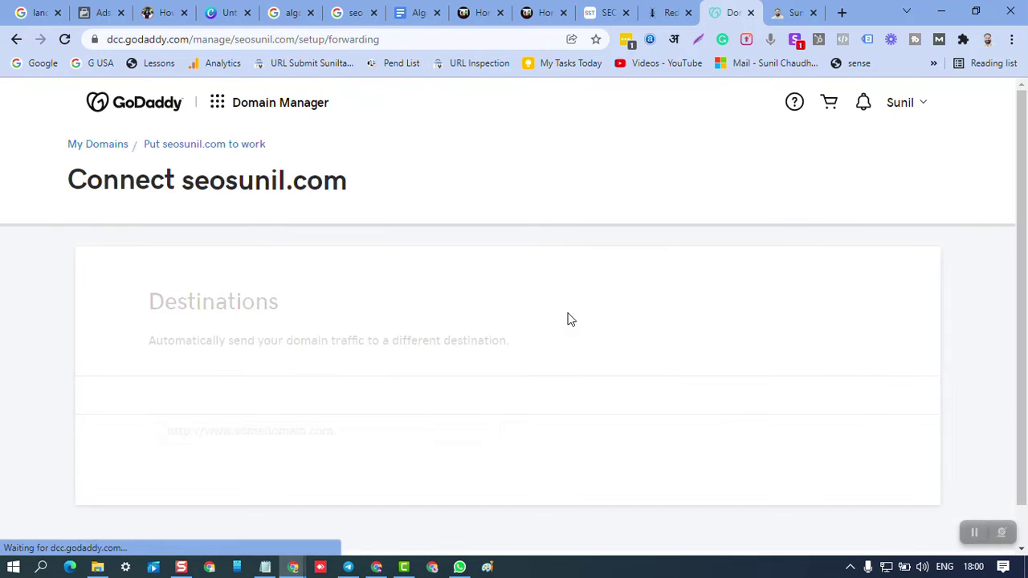
{"action": "scroll", "coordinate": [569, 319], "scroll_direction": "down", "scroll_amount": 5}
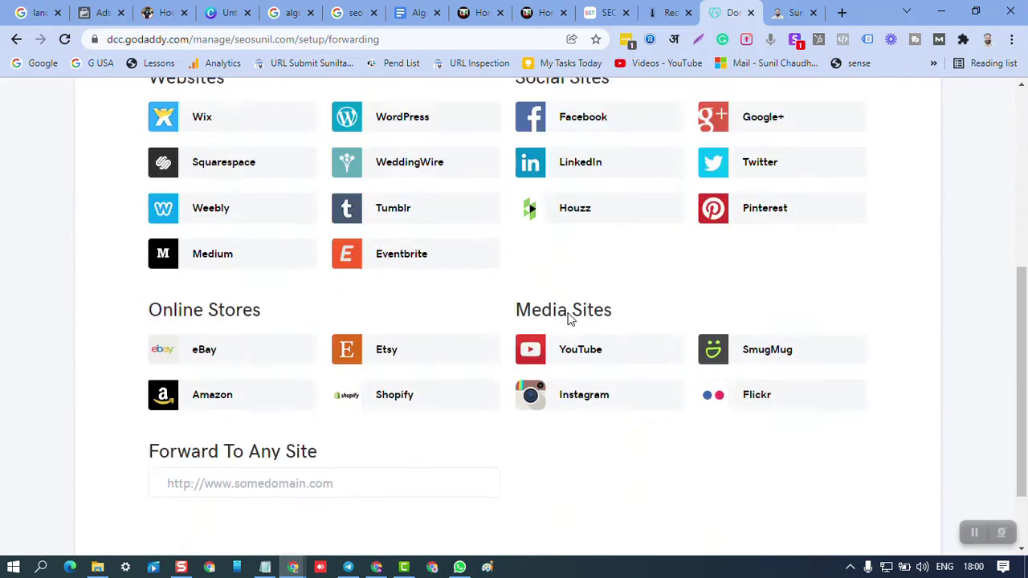
{"action": "scroll", "coordinate": [319, 444], "scroll_direction": "down", "scroll_amount": 2}
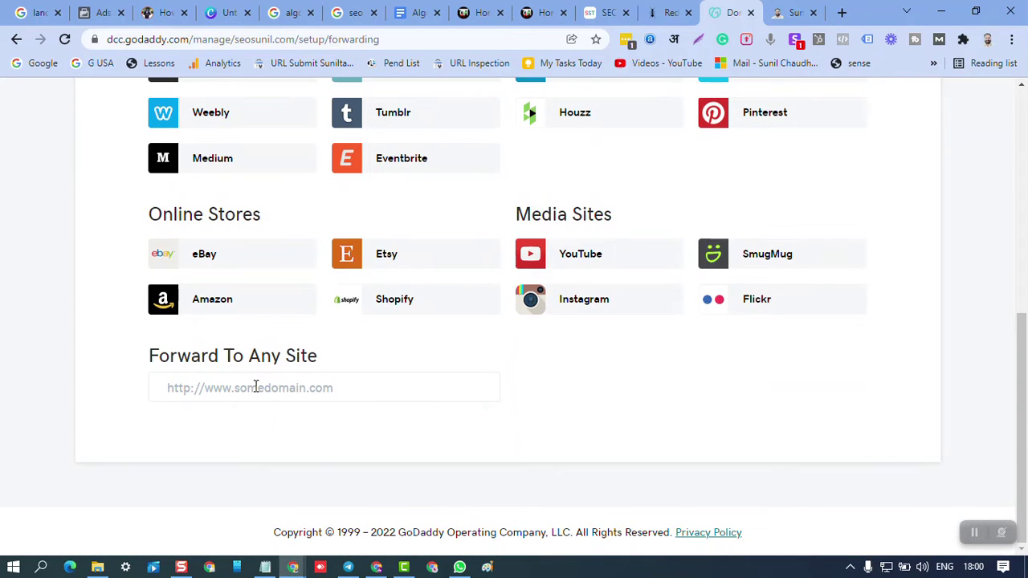
{"action": "left_click", "coordinate": [279, 391]}
{"action": "type", "text": "h"}
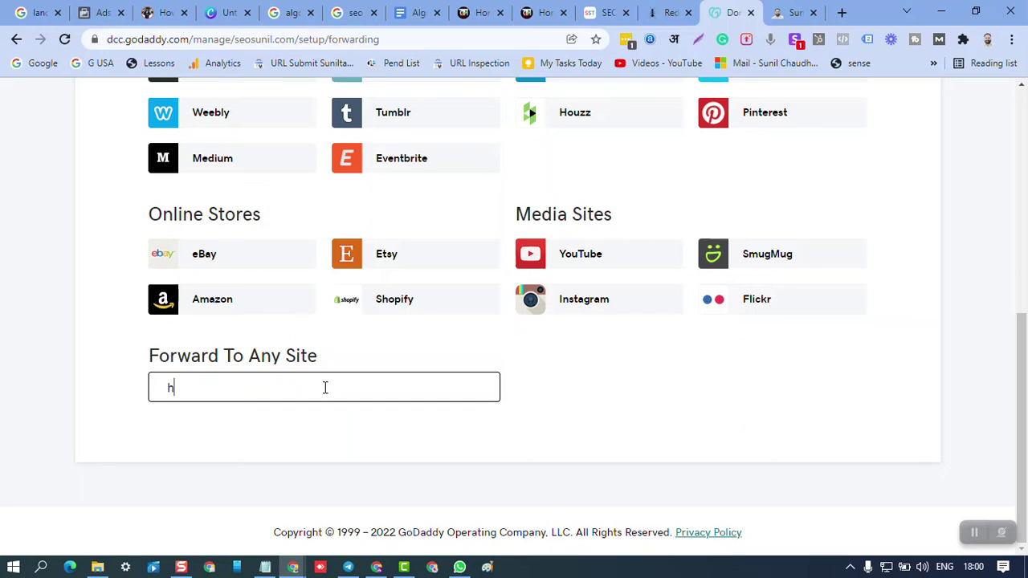
{"action": "type", "text": "ttps:"}
{"action": "type", "text": "//www."}
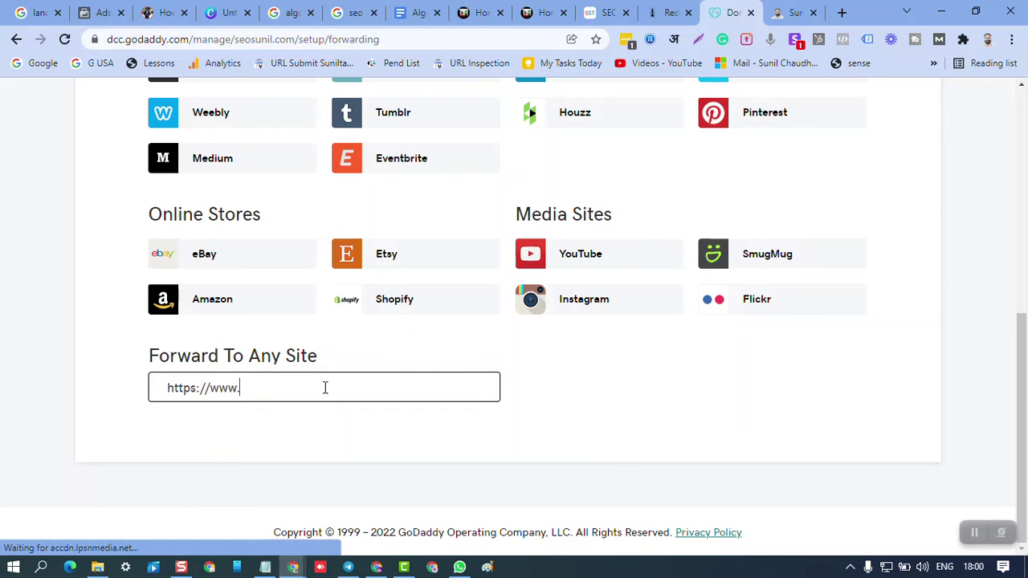
{"action": "type", "text": "seosunil.com"}
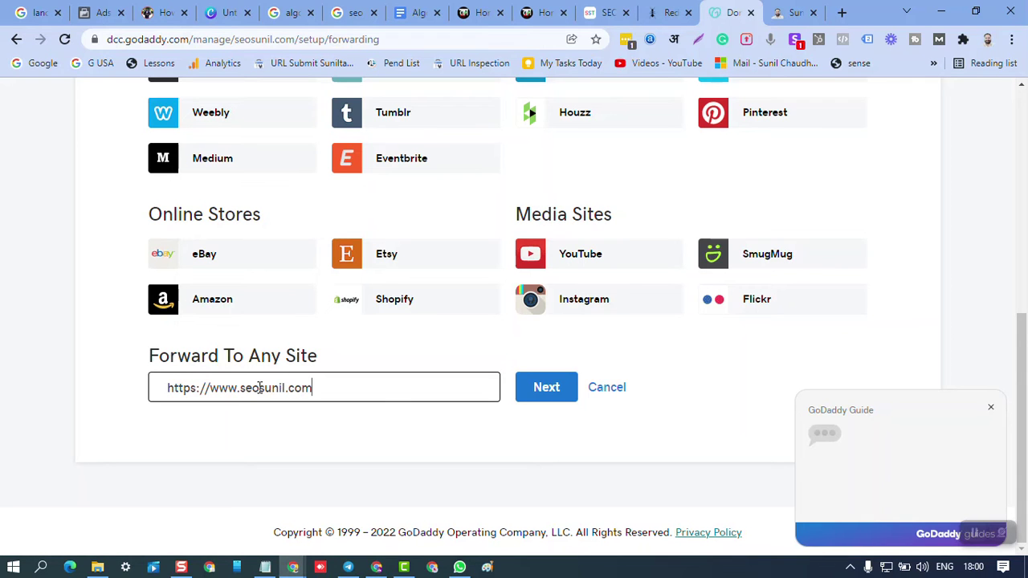
{"action": "key", "text": "Return"}
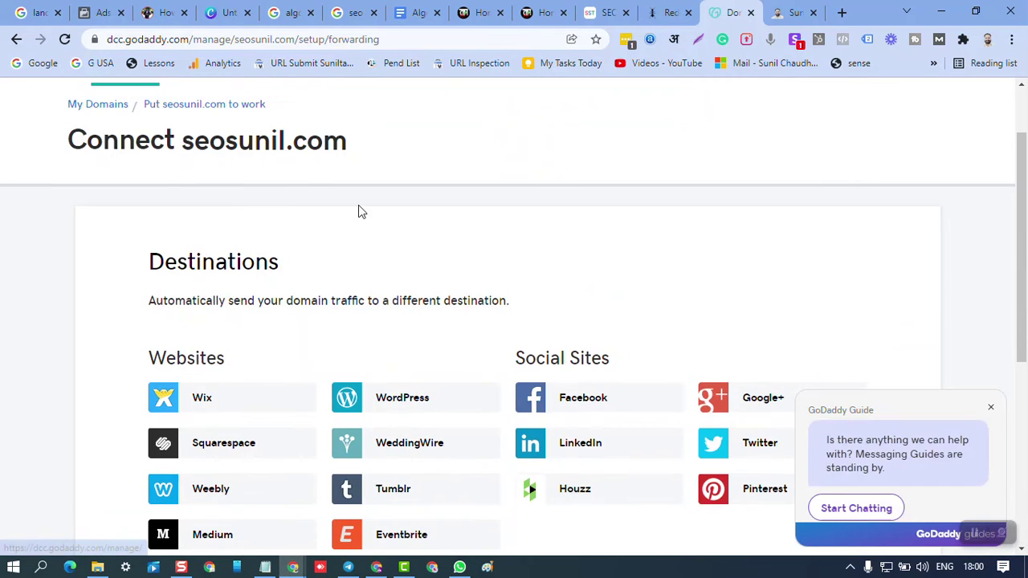
{"action": "left_click_drag", "start_coordinate": [183, 141], "coordinate": [347, 141]}
{"action": "left_click", "coordinate": [418, 155]}
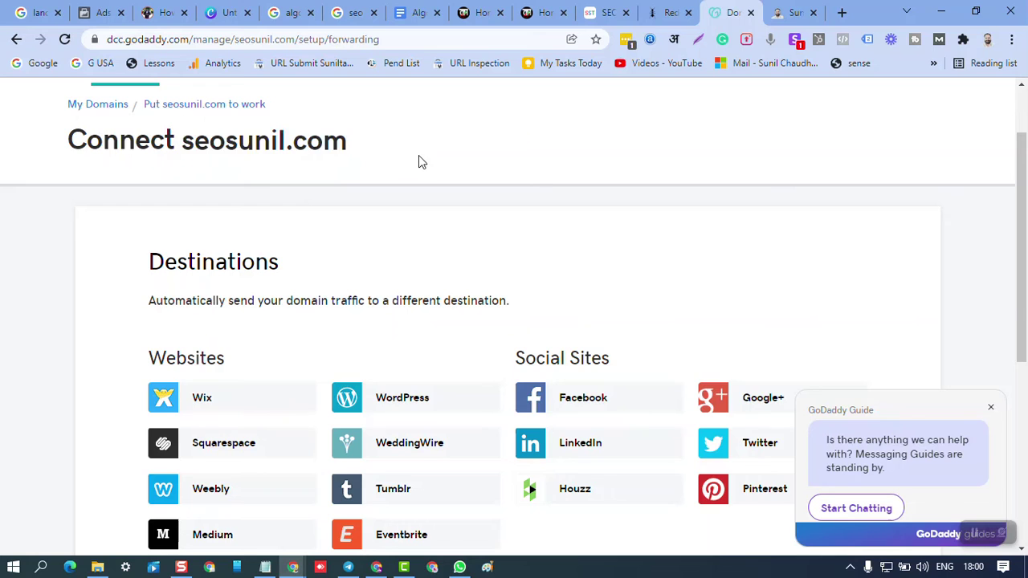
{"action": "scroll", "coordinate": [414, 201], "scroll_direction": "down", "scroll_amount": 5}
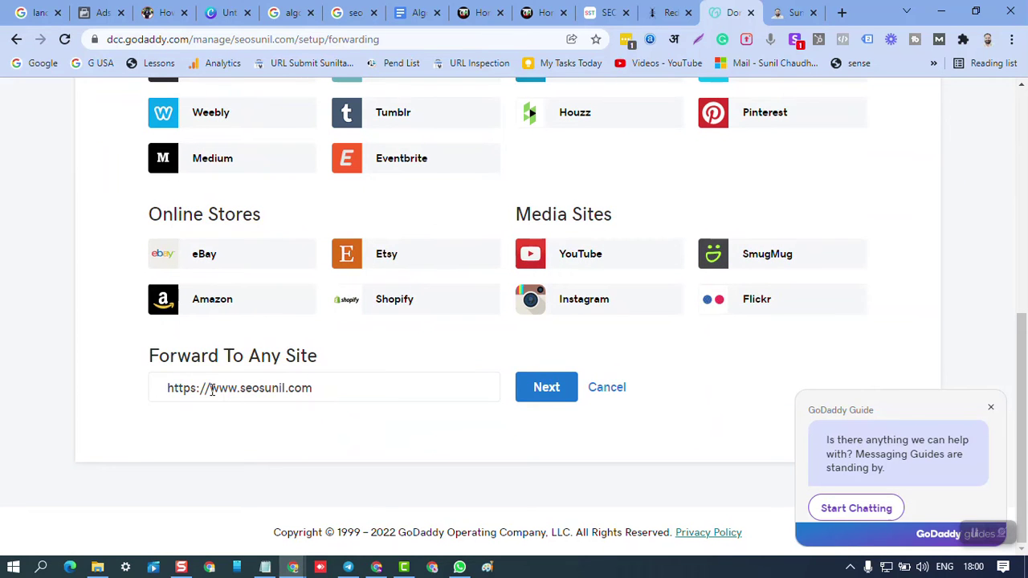
{"action": "left_click_drag", "start_coordinate": [211, 389], "coordinate": [219, 389]}
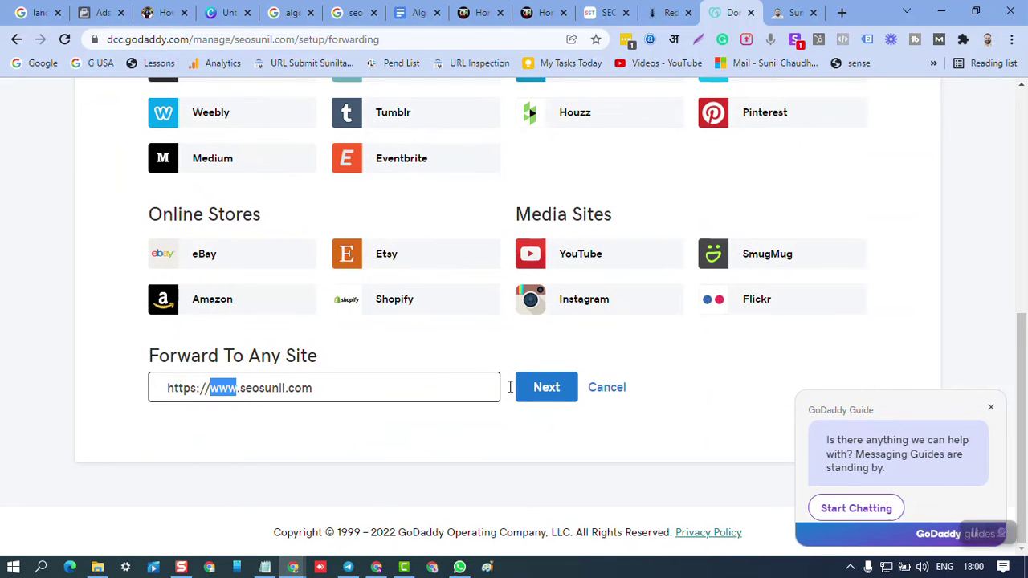
{"action": "left_click", "coordinate": [548, 388]}
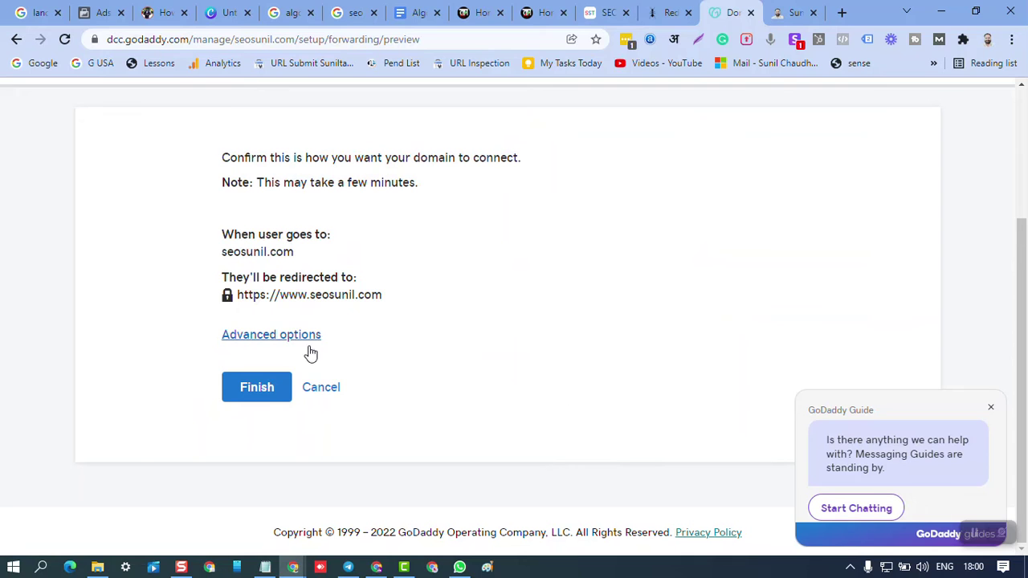
Keep Permanent (301) and Forward only under Advanced options, then finish the forwarding.
{"action": "left_click", "coordinate": [281, 336]}
{"action": "scroll", "coordinate": [489, 338], "scroll_direction": "down", "scroll_amount": 1}
{"action": "scroll", "coordinate": [489, 337], "scroll_direction": "down", "scroll_amount": 1}
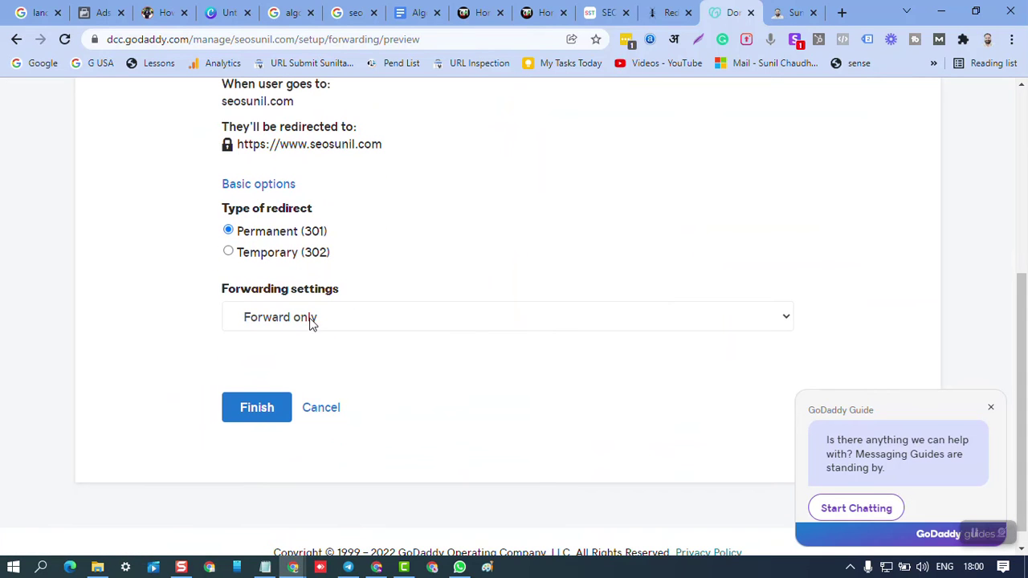
{"action": "left_click", "coordinate": [312, 321]}
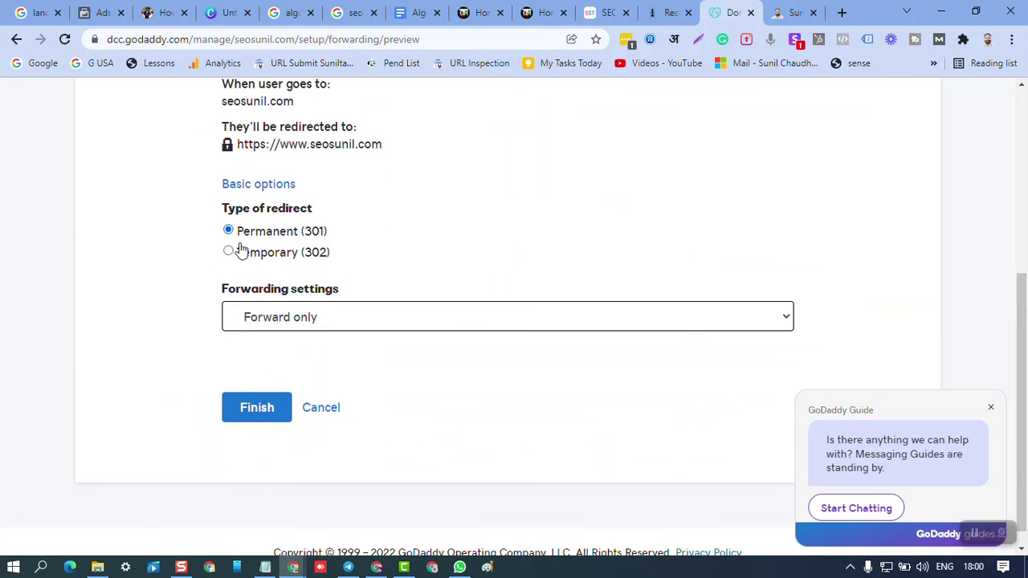
{"action": "left_click", "coordinate": [259, 410]}
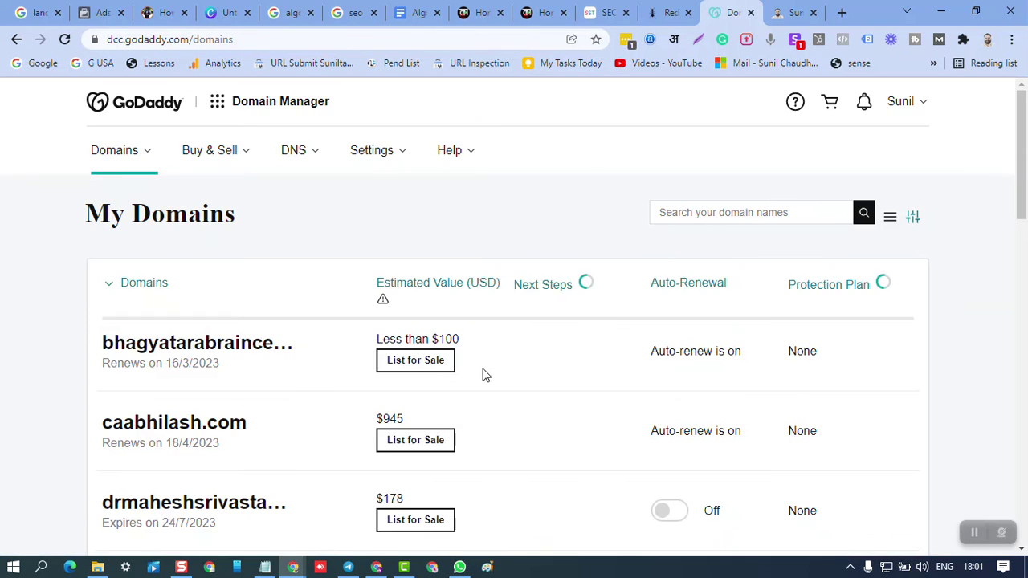
Find seosunil.com in My Domains, then switch to the suniltams.com browser tab.
{"action": "scroll", "coordinate": [488, 379], "scroll_direction": "down", "scroll_amount": 3}
{"action": "scroll", "coordinate": [489, 382], "scroll_direction": "down", "scroll_amount": 5}
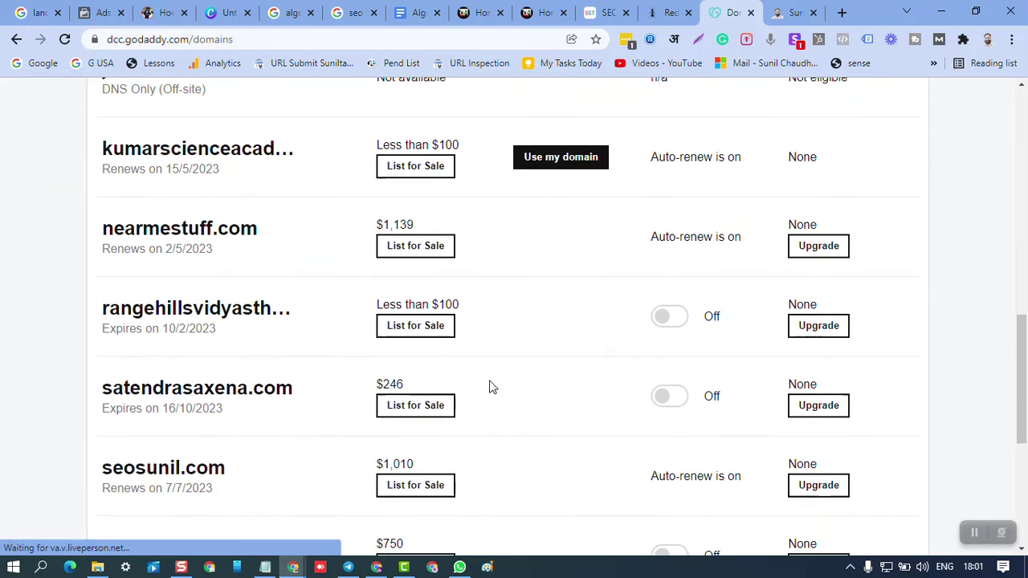
{"action": "scroll", "coordinate": [489, 386], "scroll_direction": "down", "scroll_amount": 4}
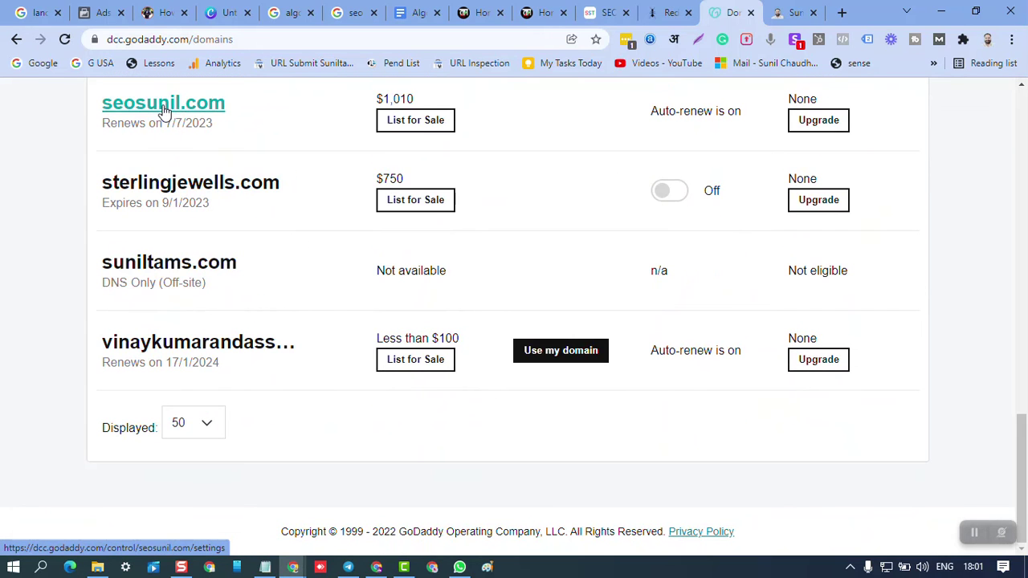
{"action": "scroll", "coordinate": [246, 135], "scroll_direction": "up", "scroll_amount": 2}
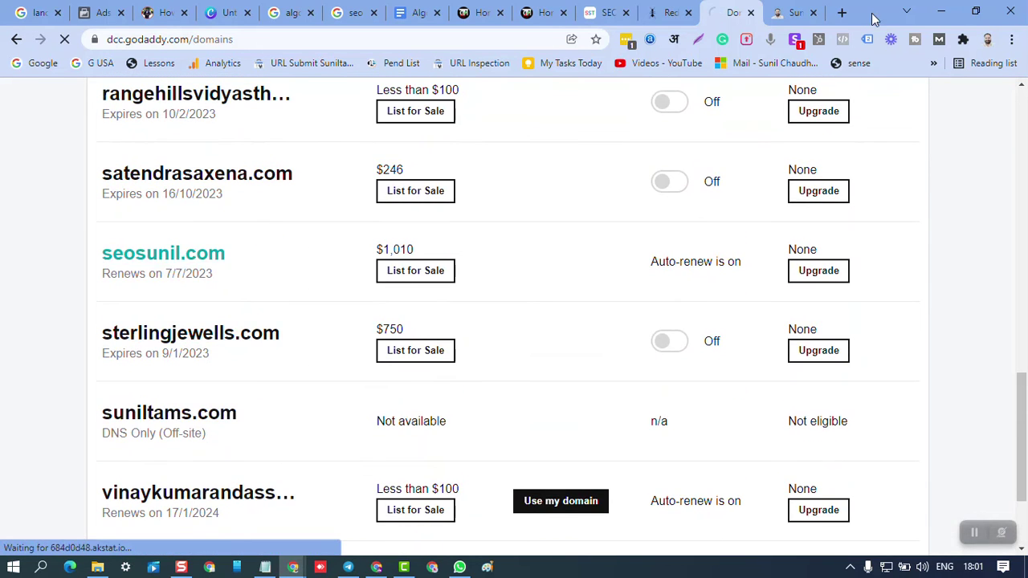
{"action": "left_click", "coordinate": [799, 12]}
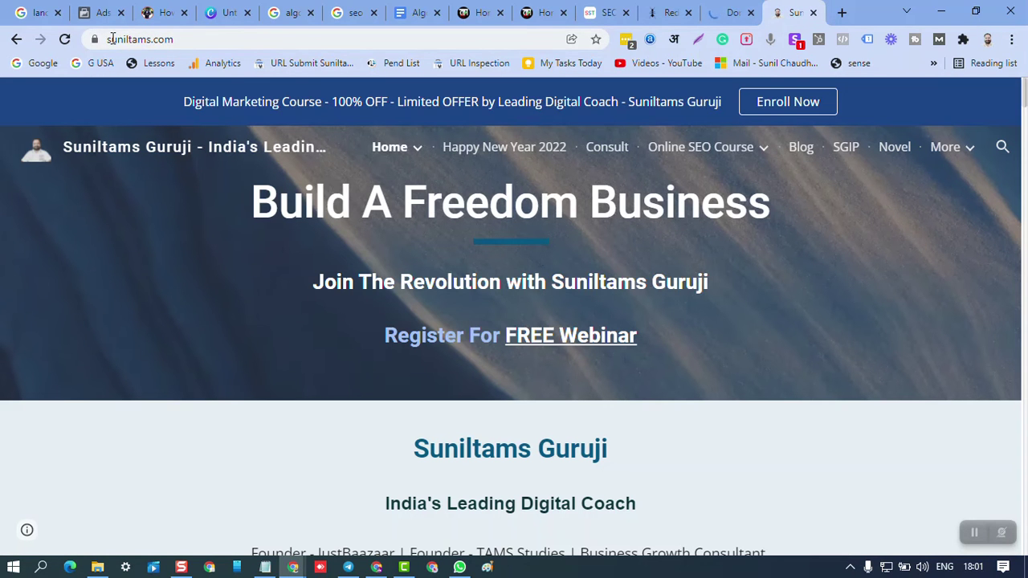
{"action": "left_click", "coordinate": [126, 38]}
{"action": "type", "text": "seo"}
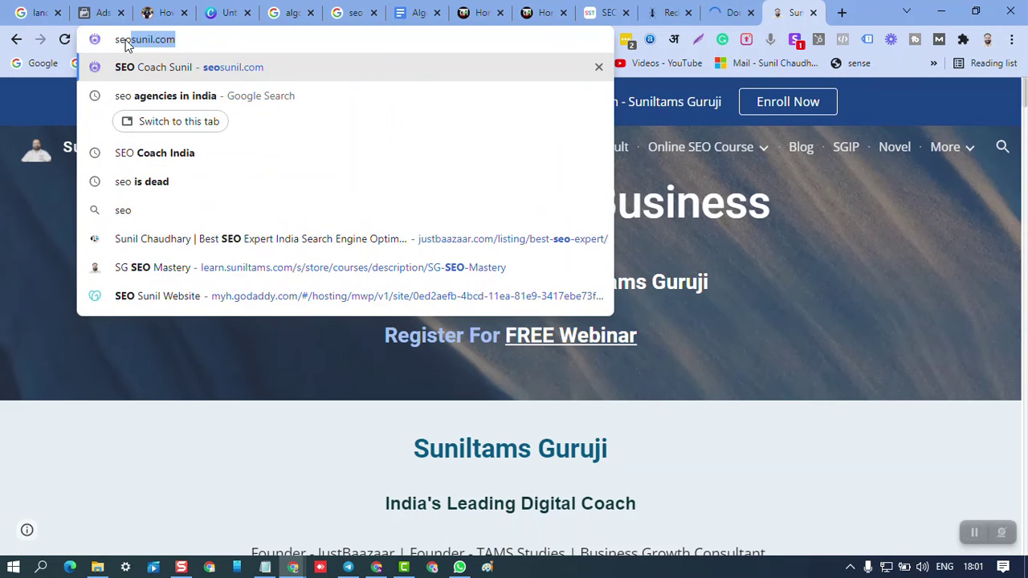
{"action": "type", "text": "sunil.com"}
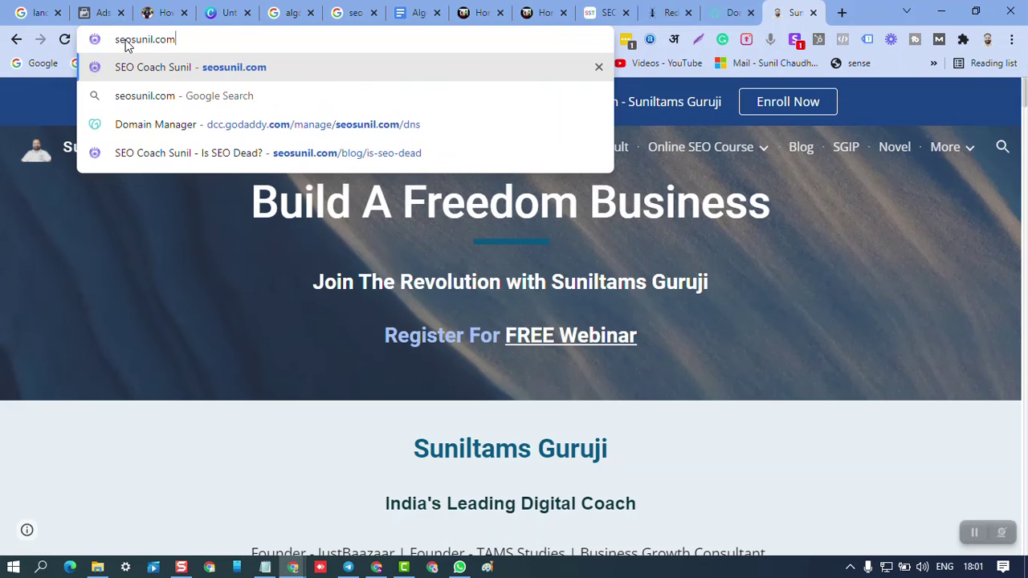
{"action": "type", "text": "www"}
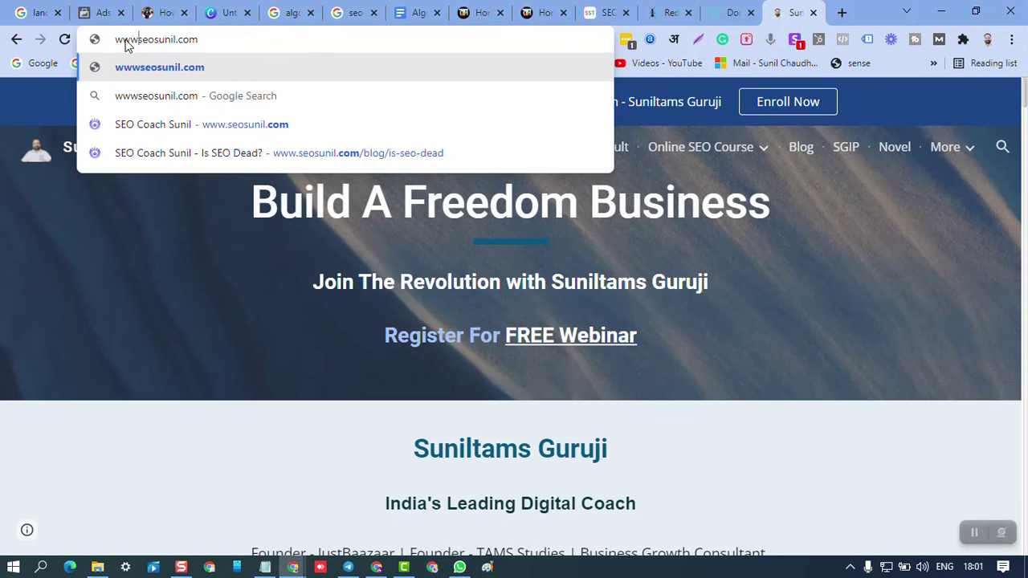
{"action": "type", "text": "."}
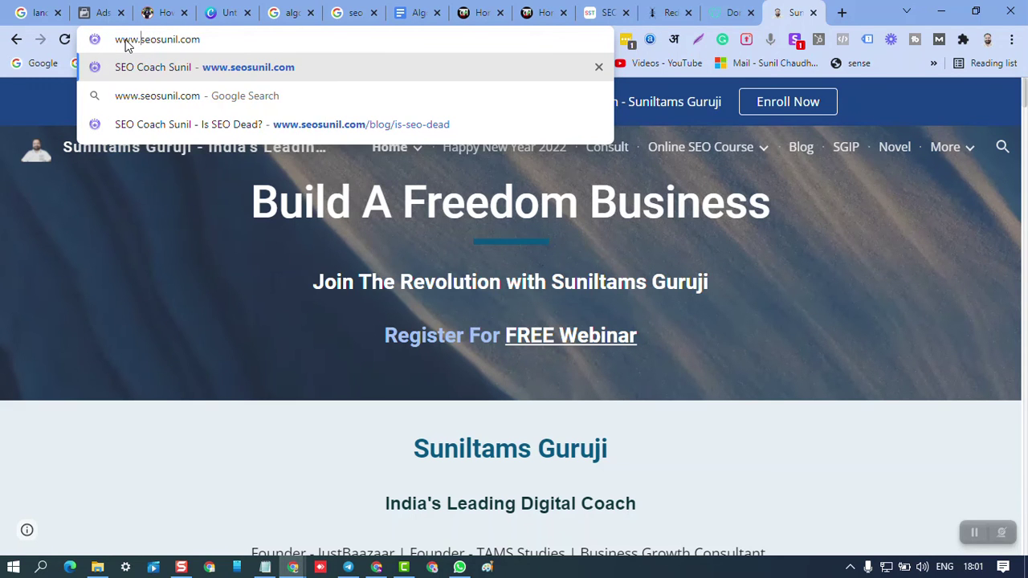
{"action": "key", "text": "BackSpace"}
{"action": "key", "text": "BackSpace"}
{"action": "key", "text": "BackSpace"}
{"action": "key", "text": "BackSpace"}
{"action": "key", "text": "Return"}
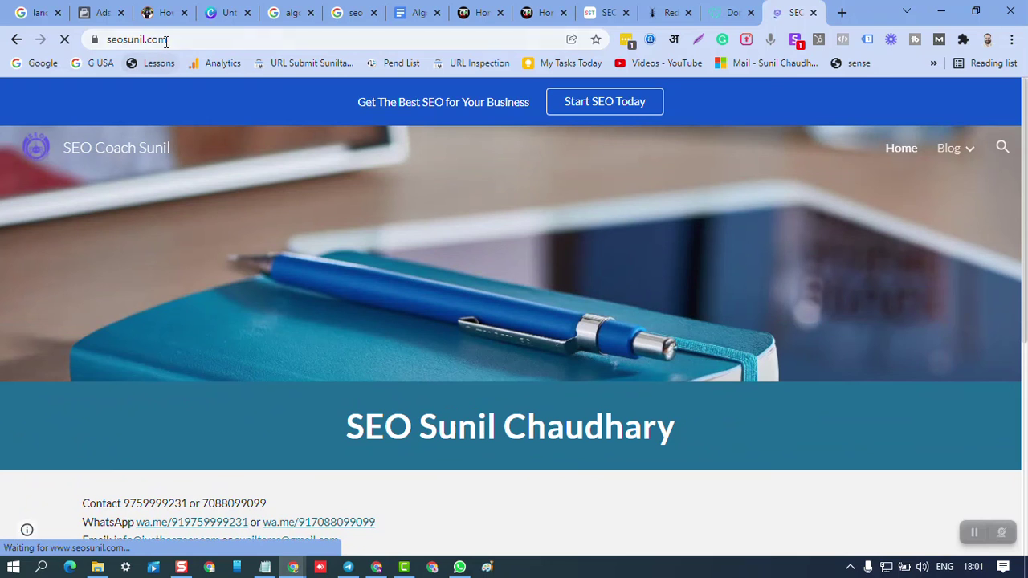
{"action": "left_click", "coordinate": [175, 41]}
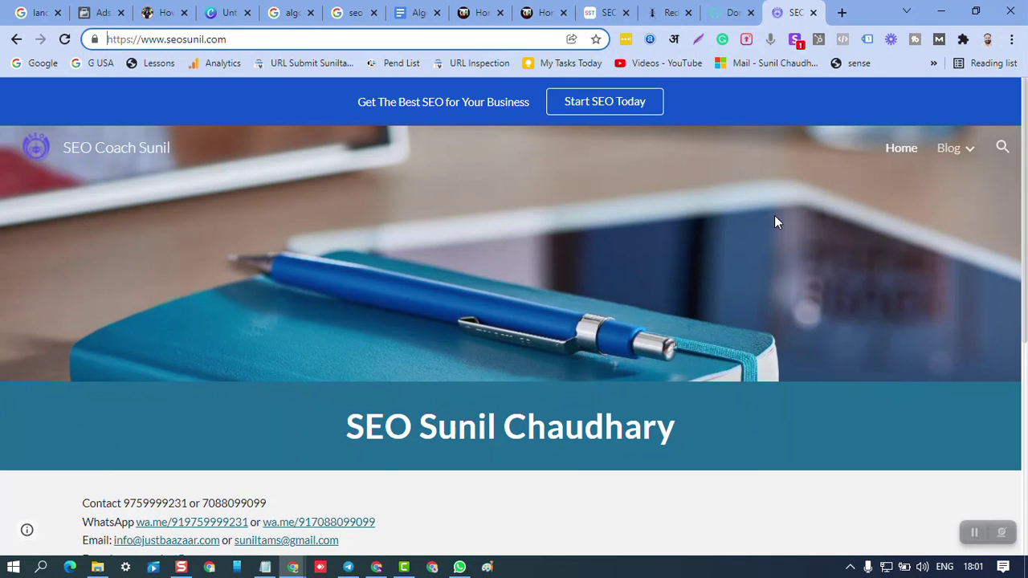
{"action": "left_click", "coordinate": [999, 538]}
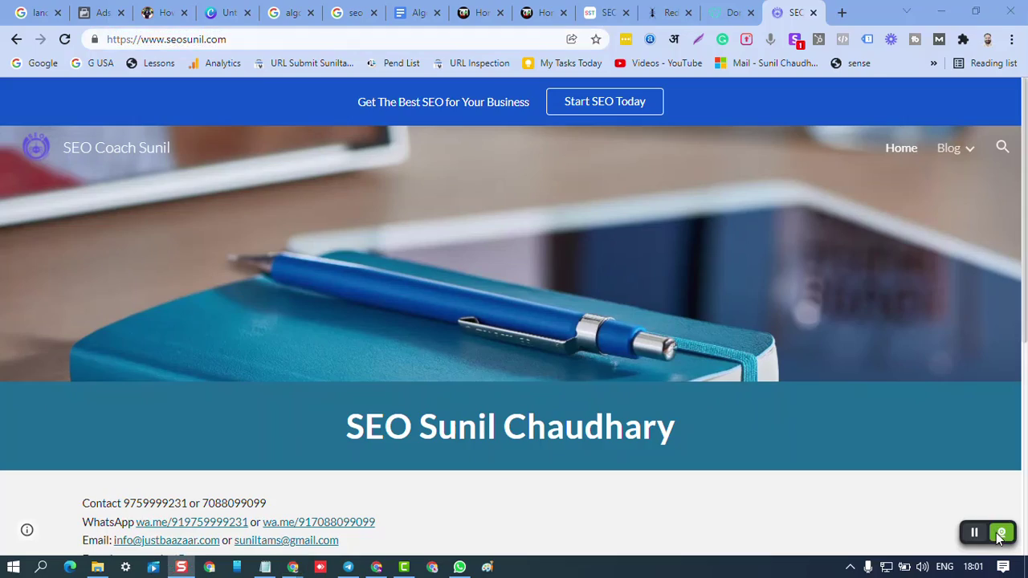